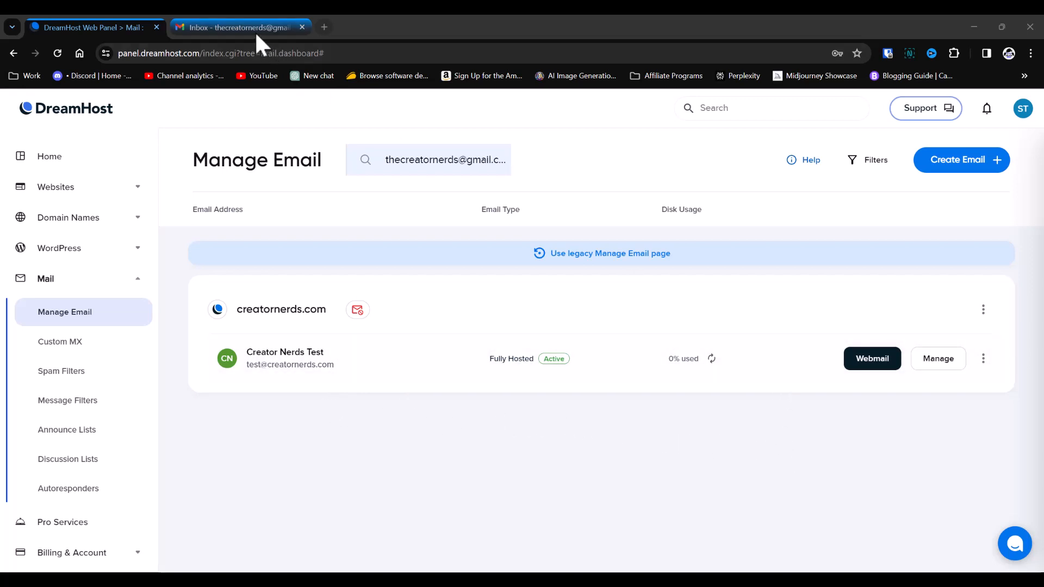
- Check the test mailbox on DreamHost's Manage Email page, then return to the Gmail inbox
click(231, 28)
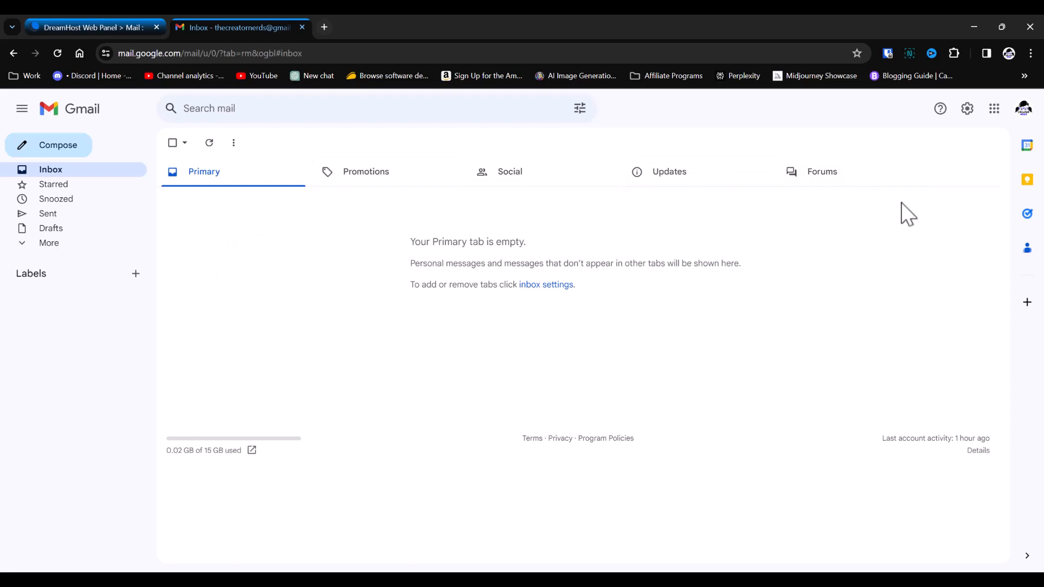
click(103, 28)
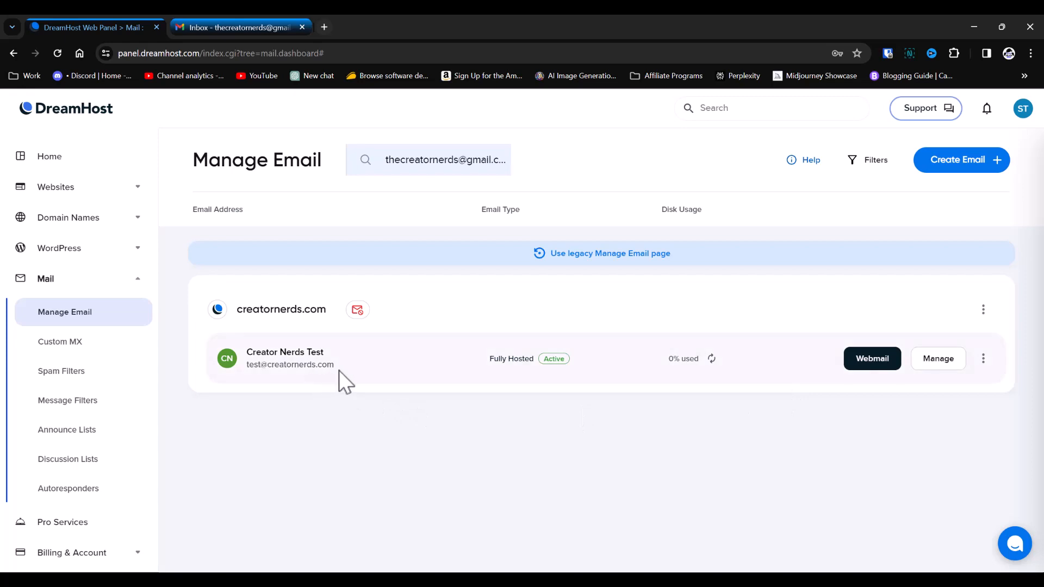
key(ctrl+Tab)
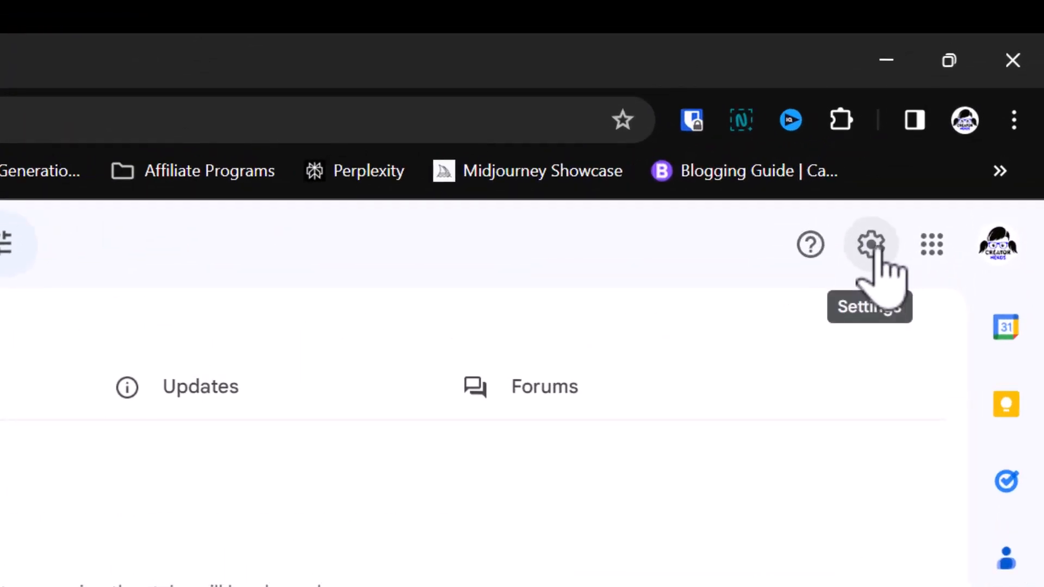
- Open Gmail's Accounts and Import settings and begin adding a mail account to check
click(872, 245)
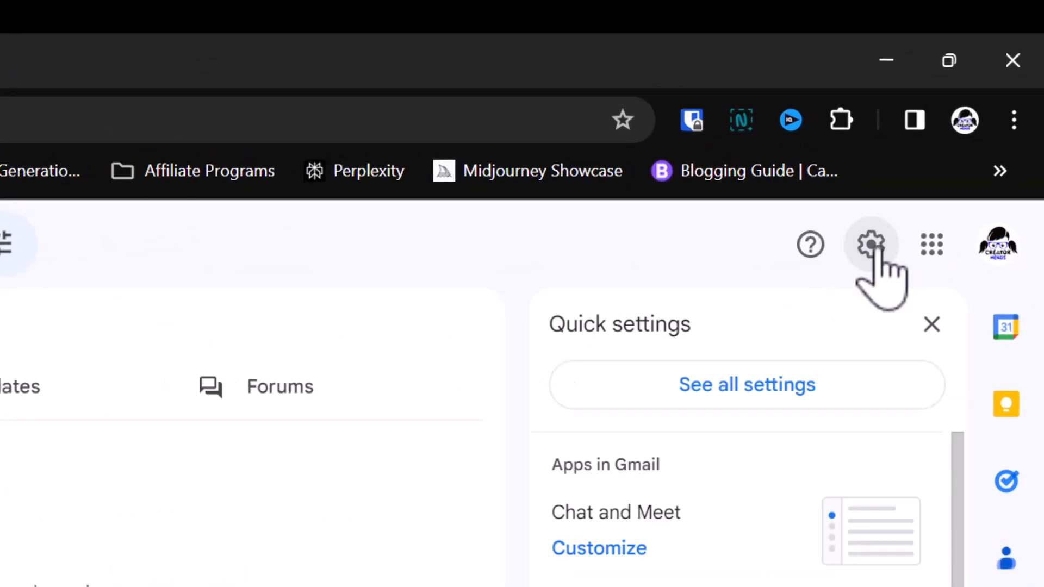
click(713, 383)
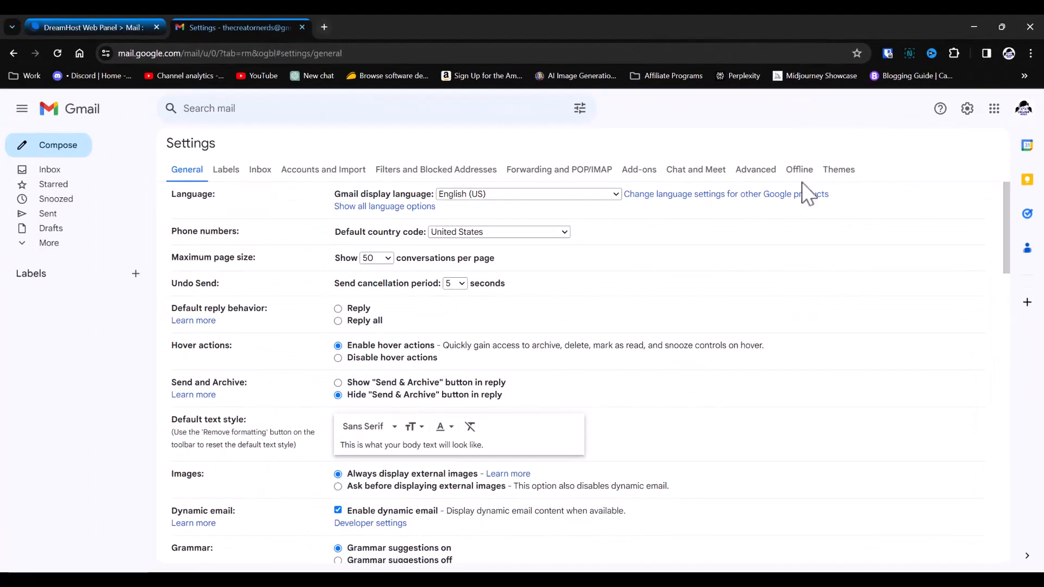
click(309, 170)
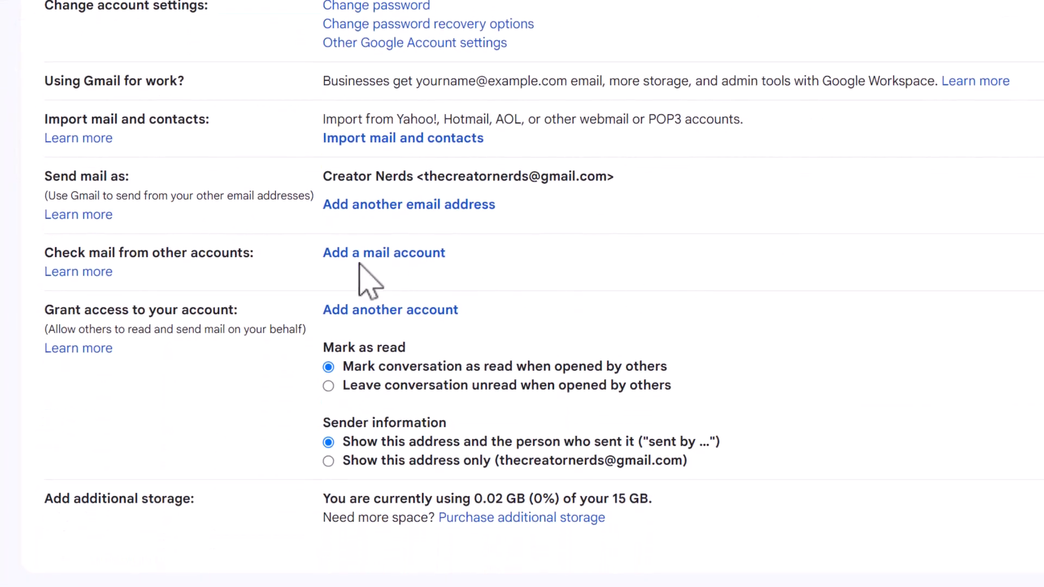
click(386, 255)
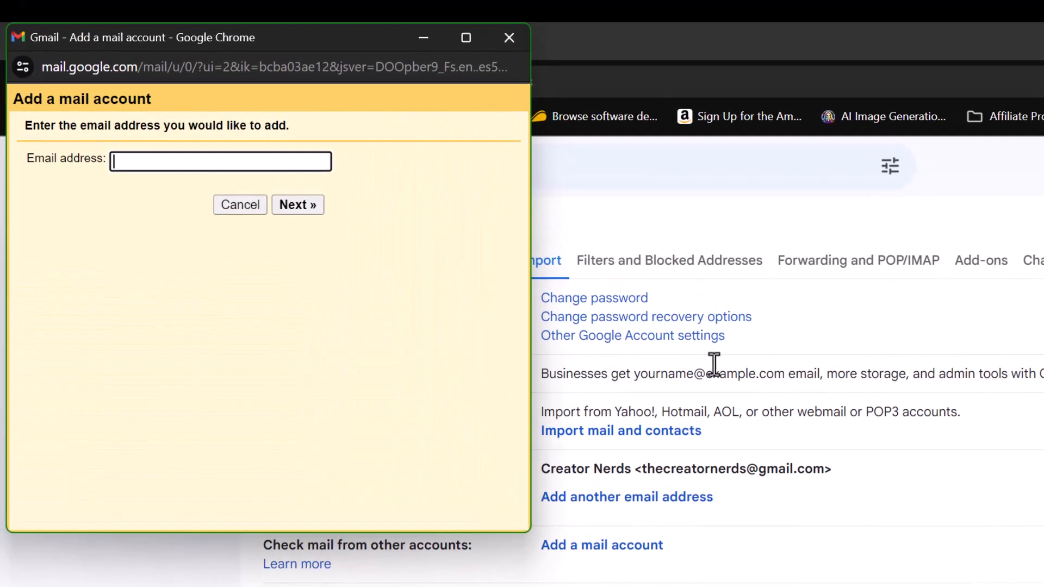
- Enter the DreamHost test address as the account to add and choose POP3 import
drag(298, 41, 322, 83)
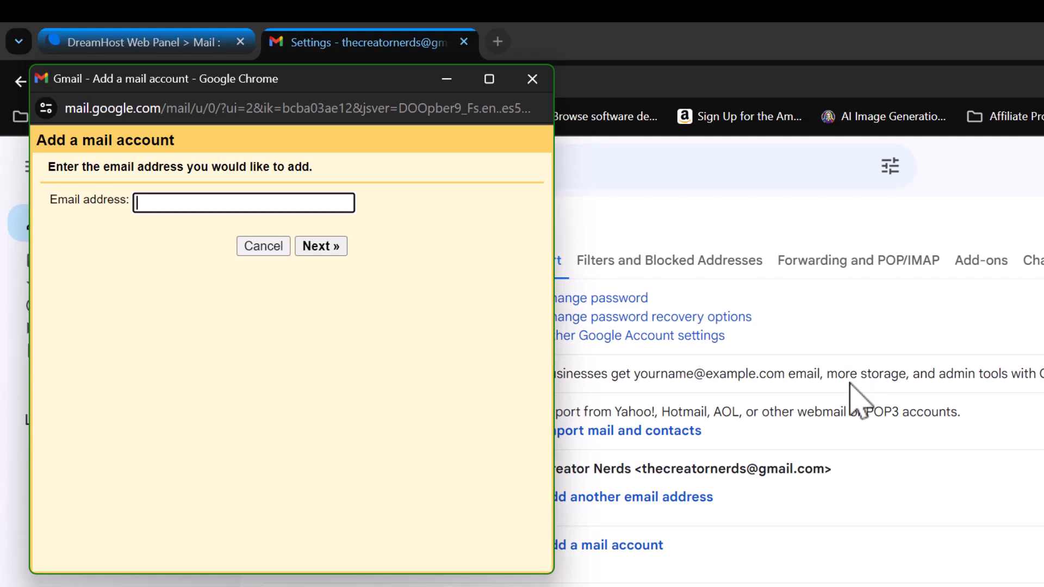
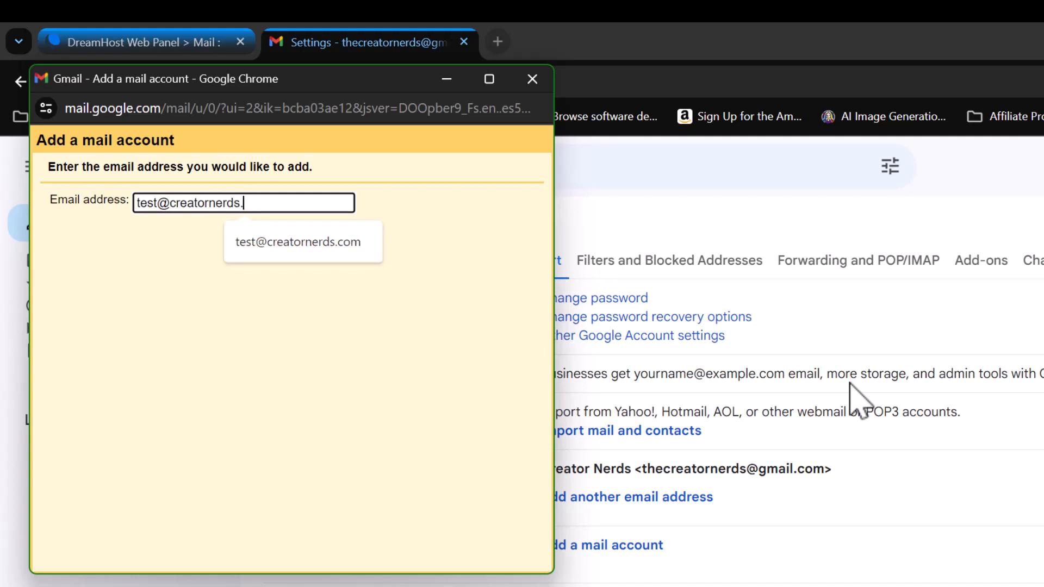
key(Return)
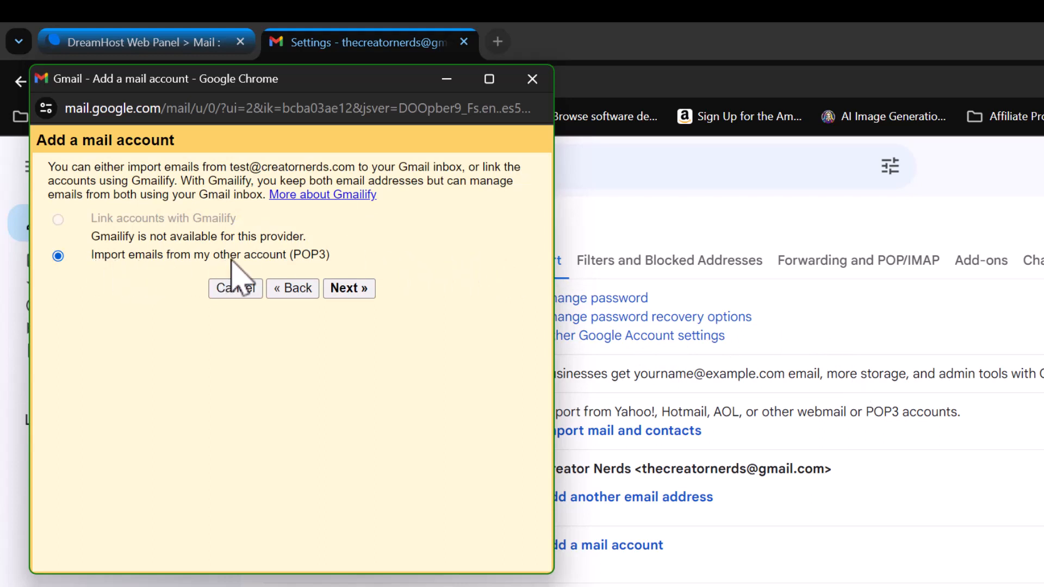
click(357, 289)
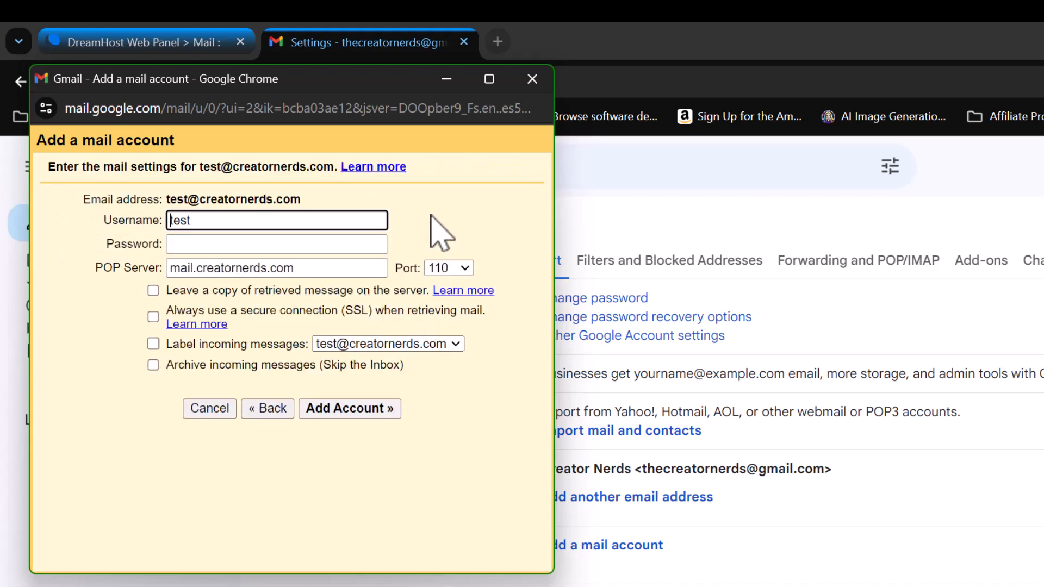
- Use the full address as the POP username, paste the mailbox password, and leave retrieved copies on the server
click(232, 221)
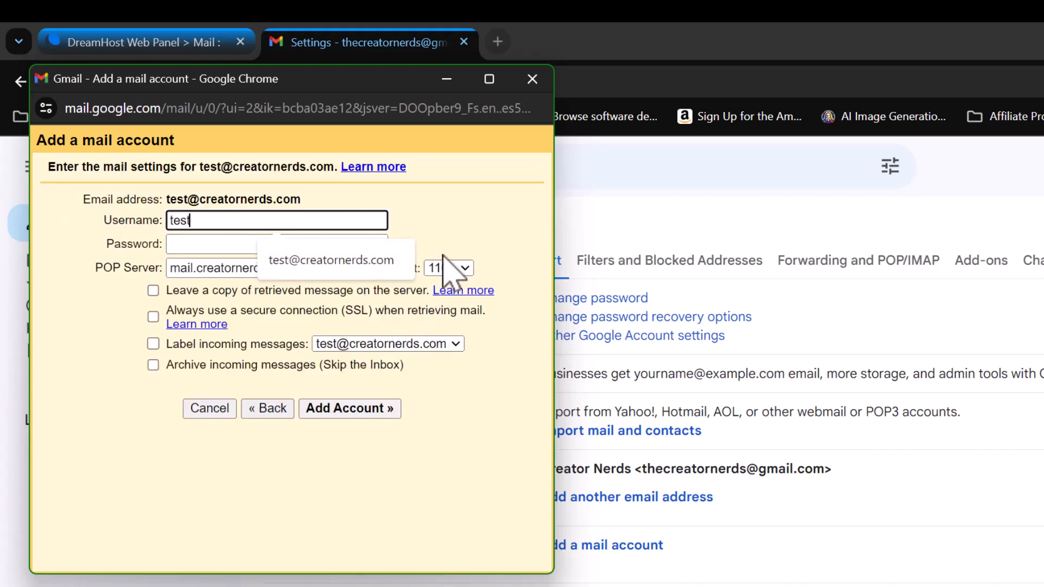
click(375, 260)
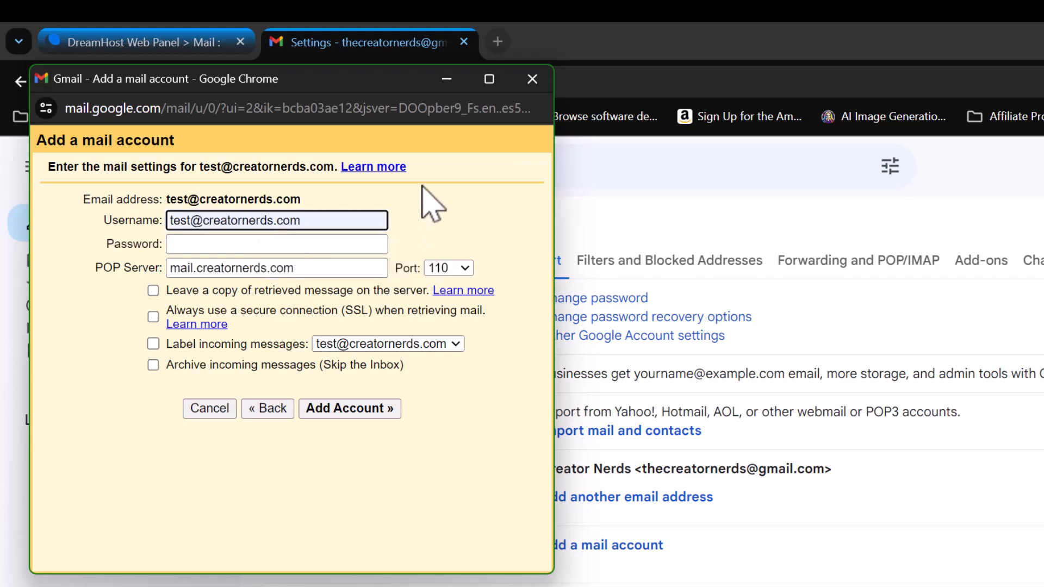
click(349, 240)
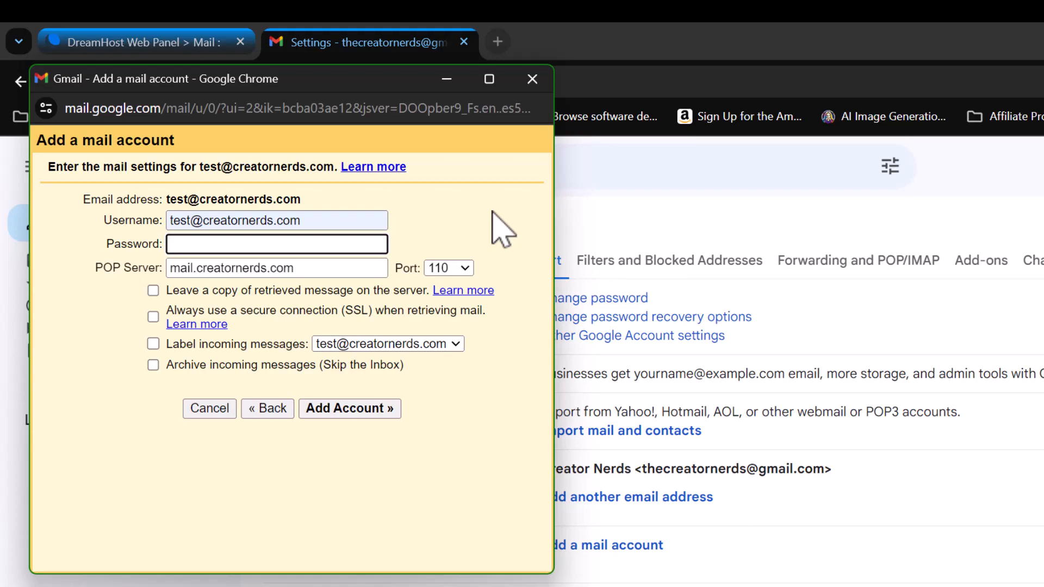
click(186, 47)
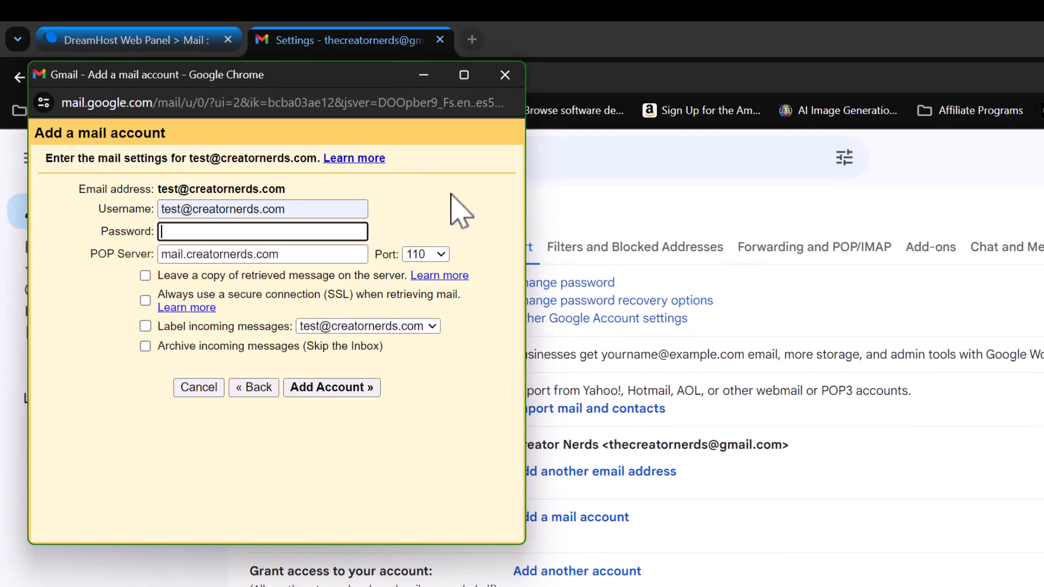
key(ctrl+v)
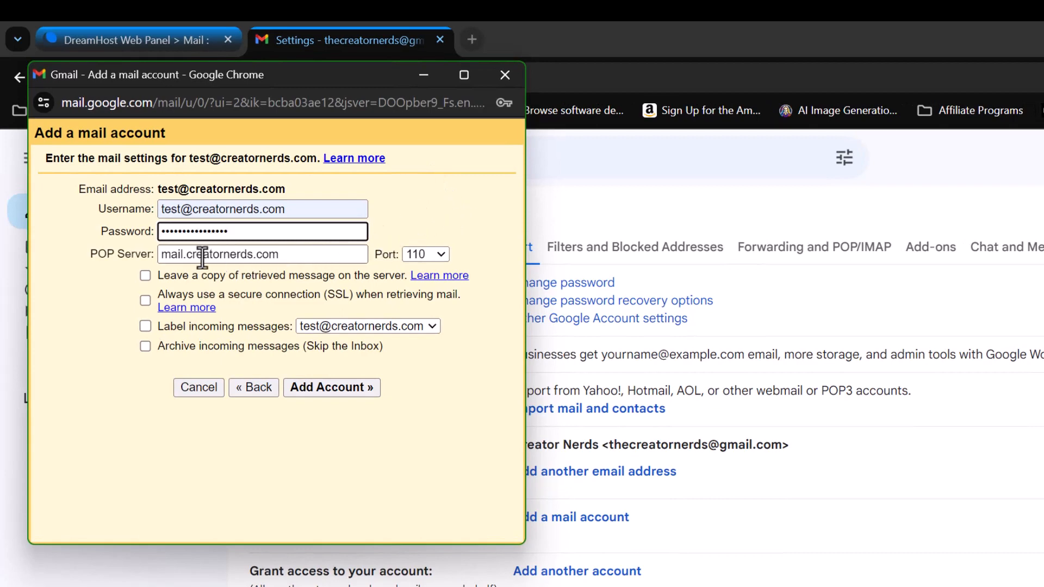
click(145, 276)
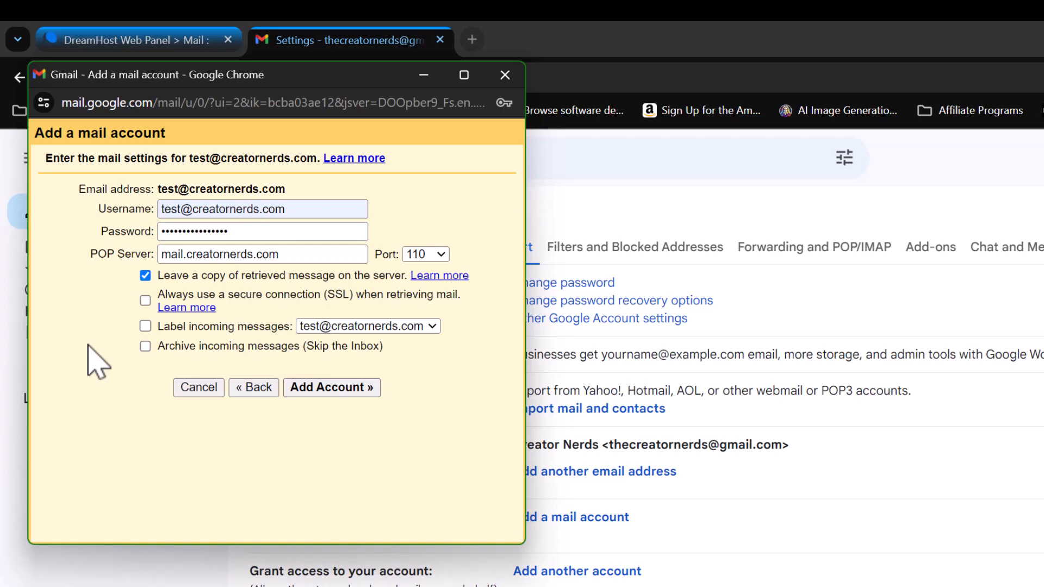
click(133, 42)
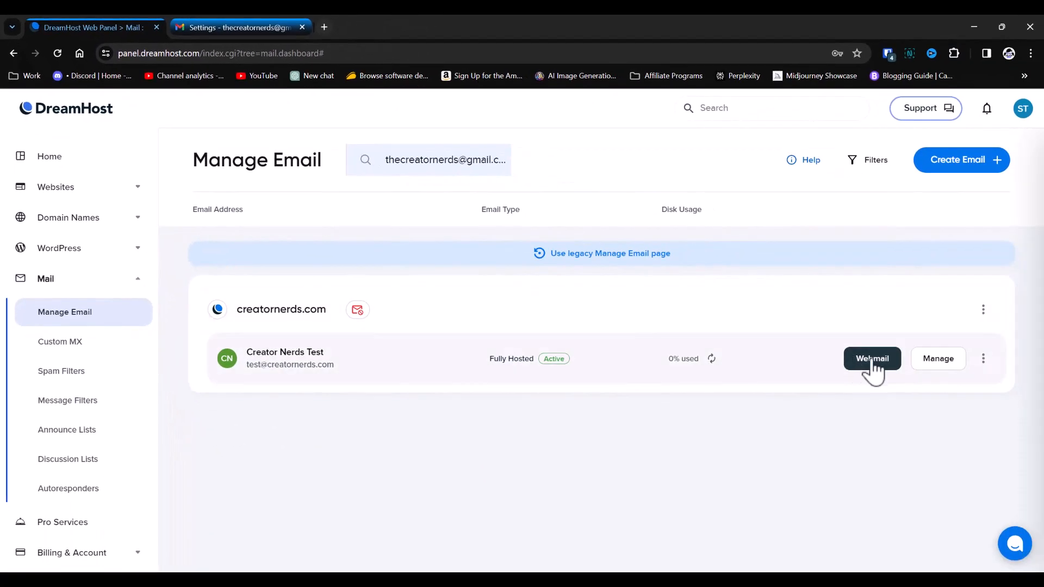
click(872, 360)
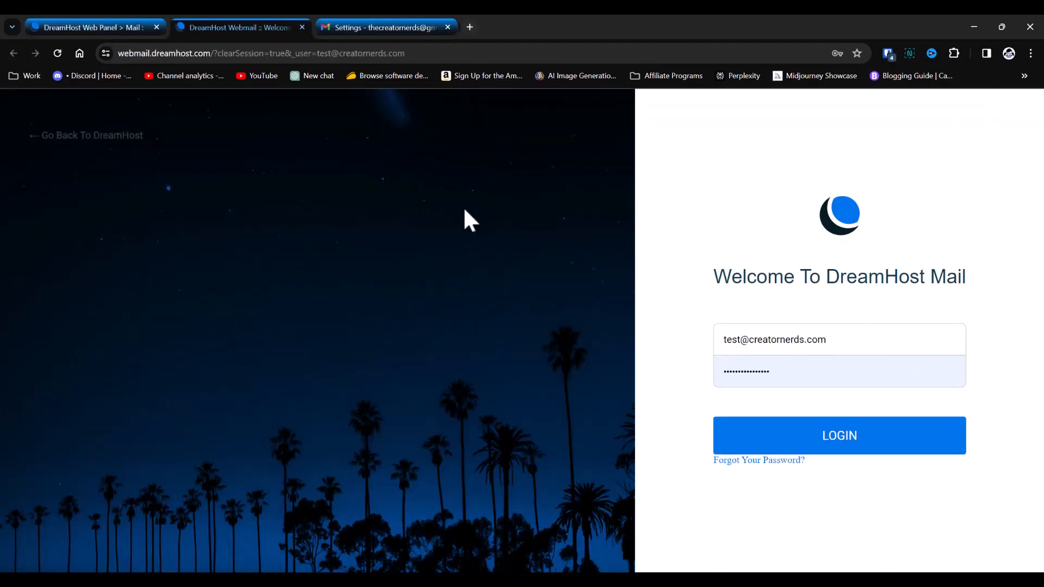
click(348, 27)
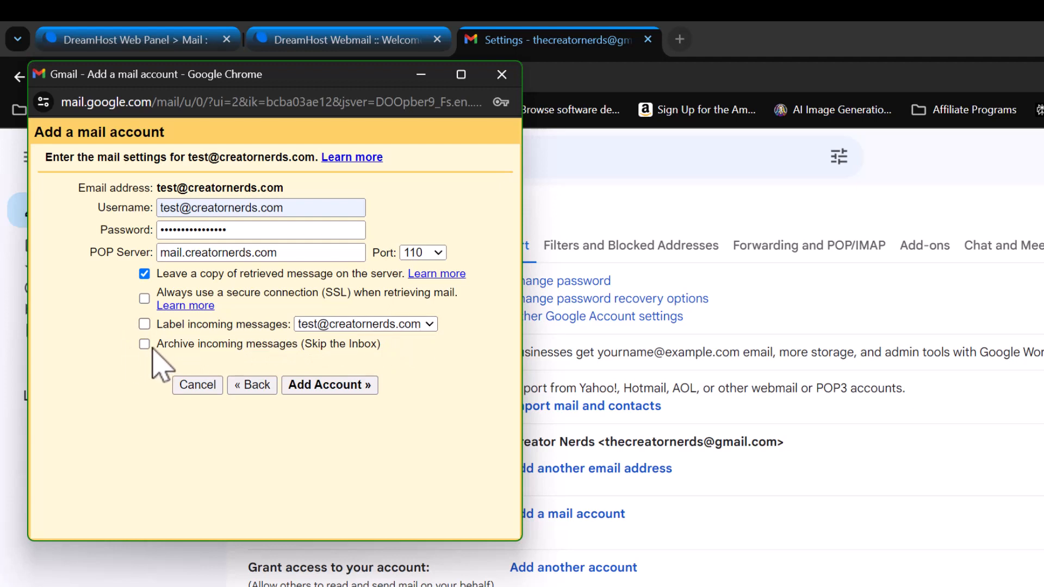
- Add the POP3 account with incoming mail labelled and archived, and choose to also send as this address
click(144, 324)
click(144, 344)
click(327, 387)
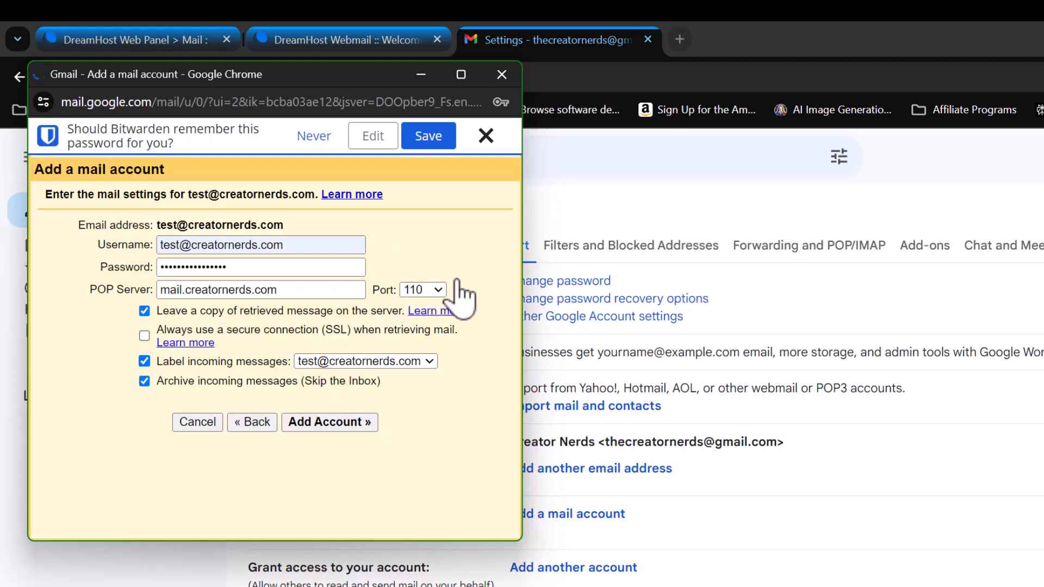
click(487, 134)
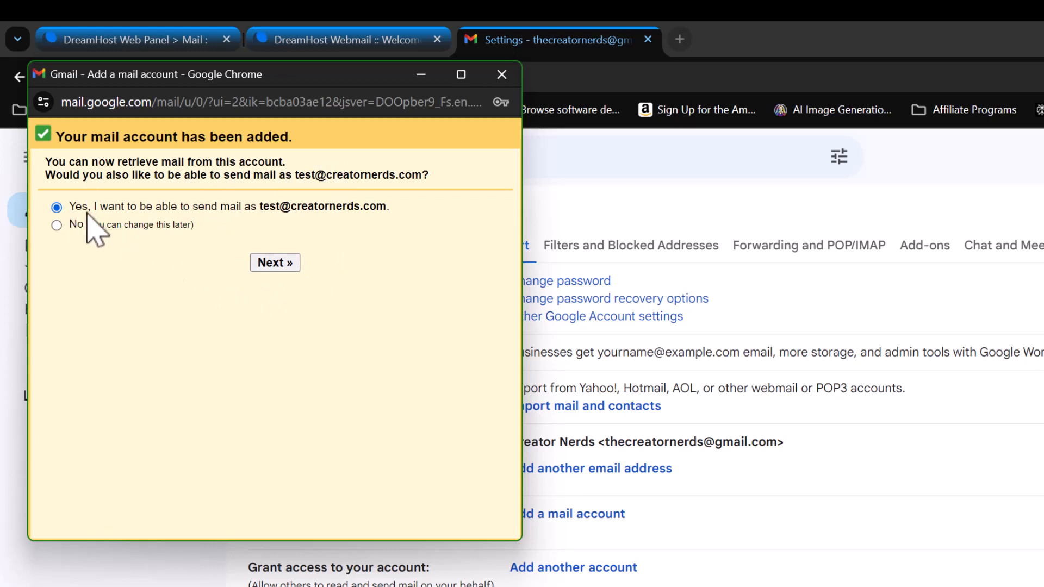
click(275, 263)
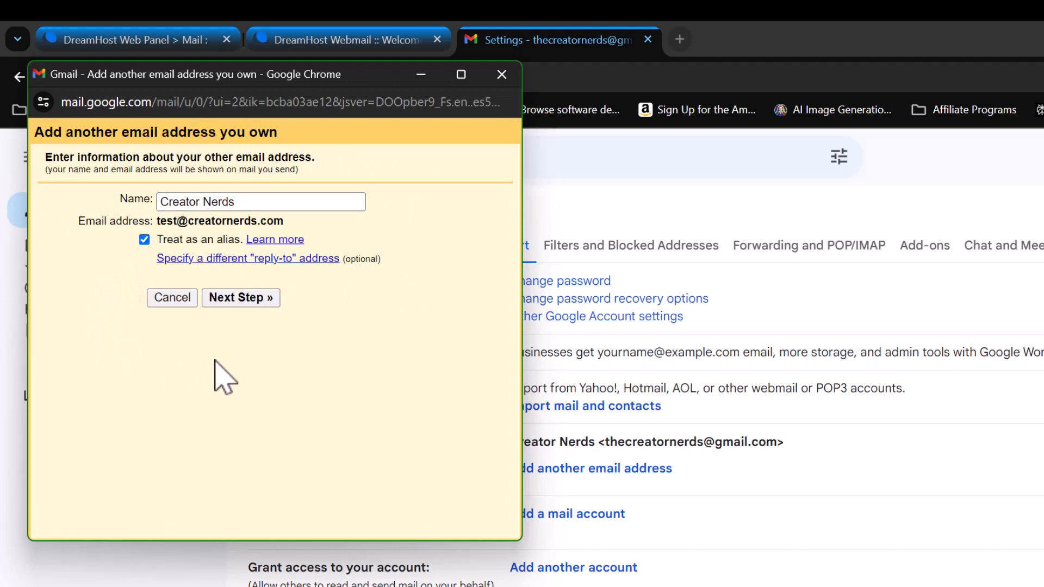
- Set the outgoing server to smtp.dreamhost.com with the full address and mailbox password, then add the account
click(239, 299)
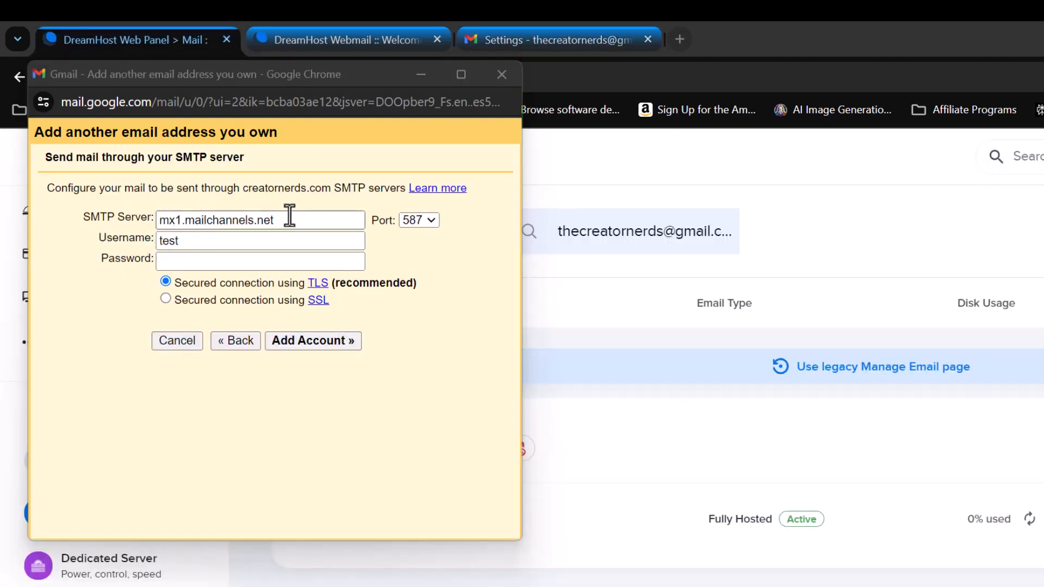
drag(285, 219, 98, 214)
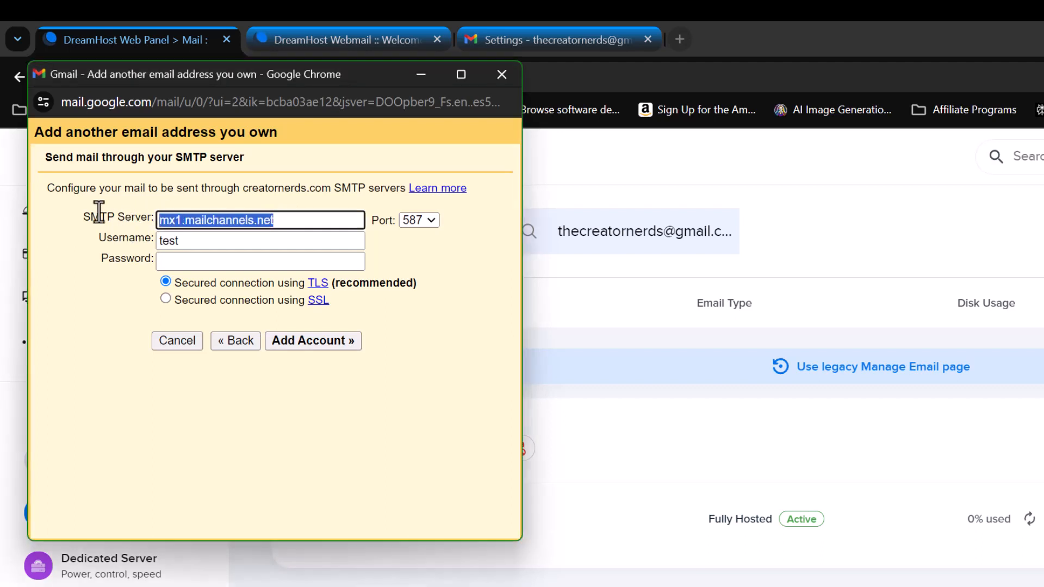
text(smtp.dreamhost.com)
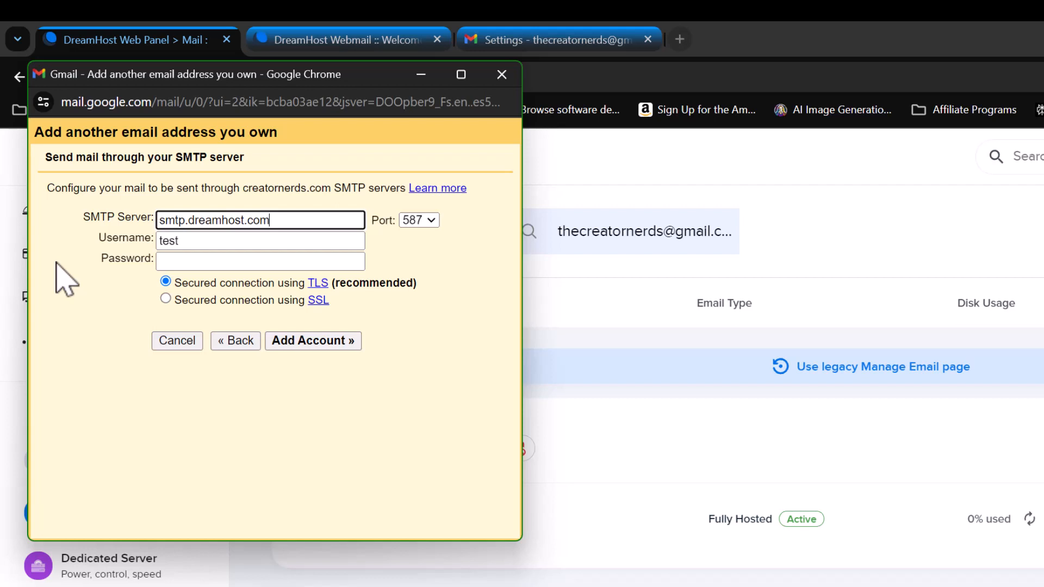
click(188, 237)
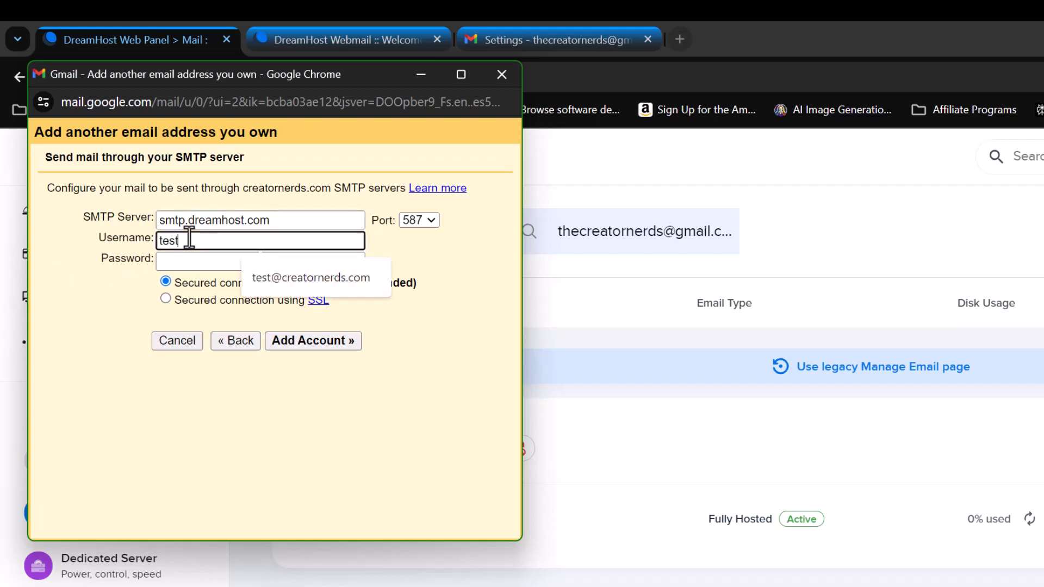
click(307, 278)
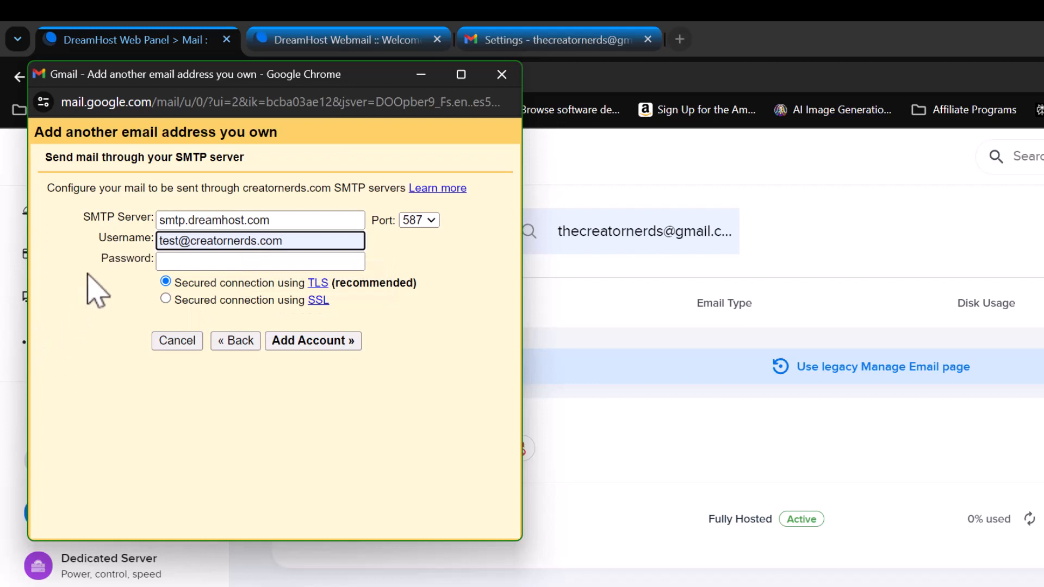
click(163, 261)
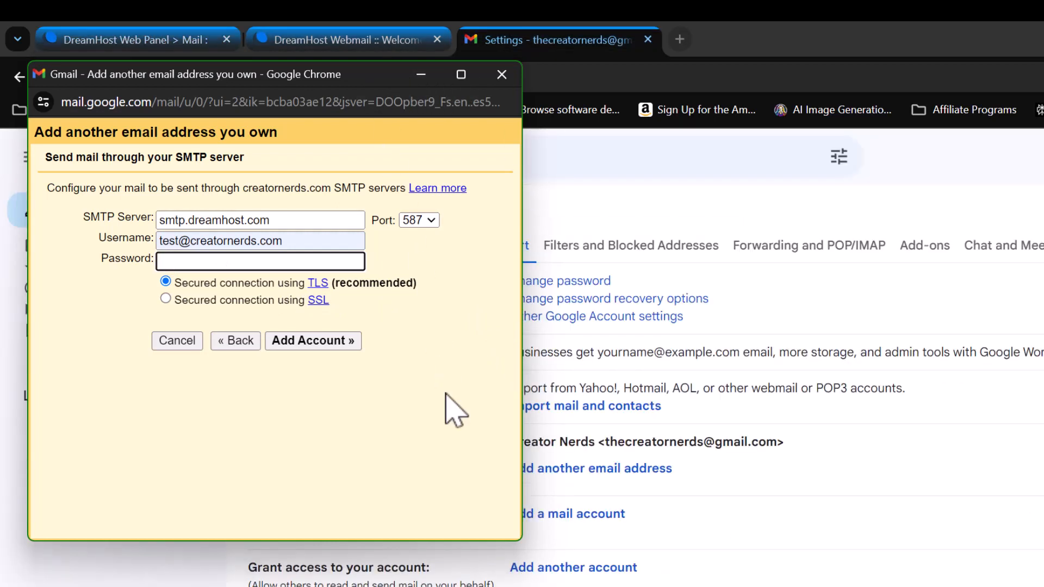
key(ctrl+v)
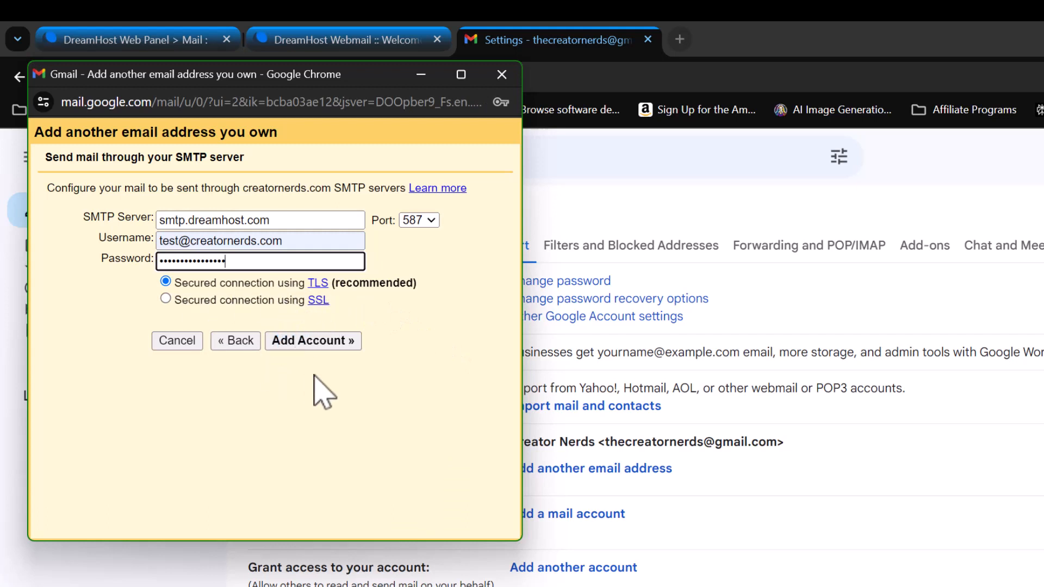
click(332, 342)
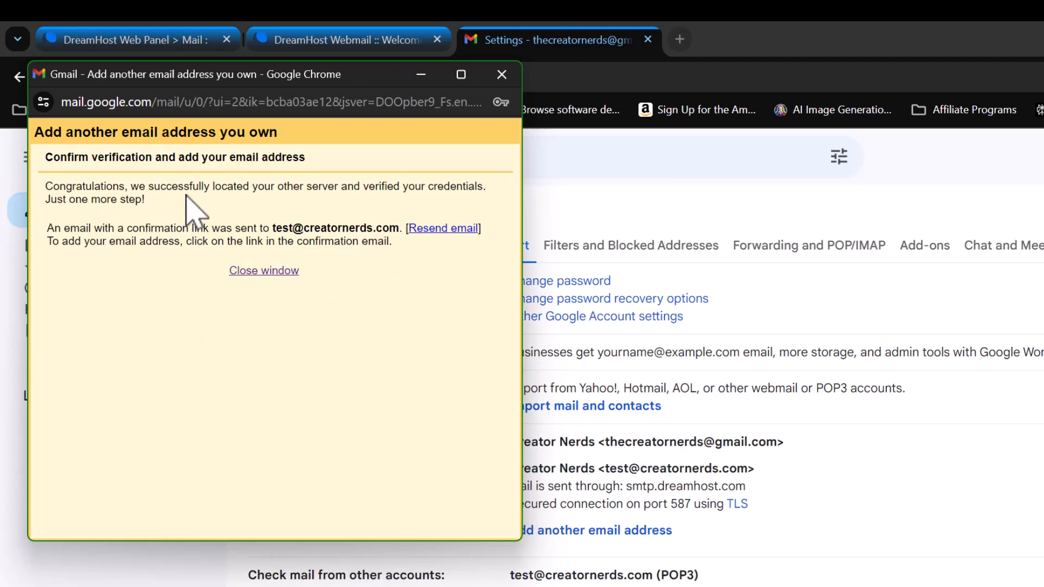
- Log in to DreamHost Webmail and follow the link in Gmail's confirmation email
click(307, 40)
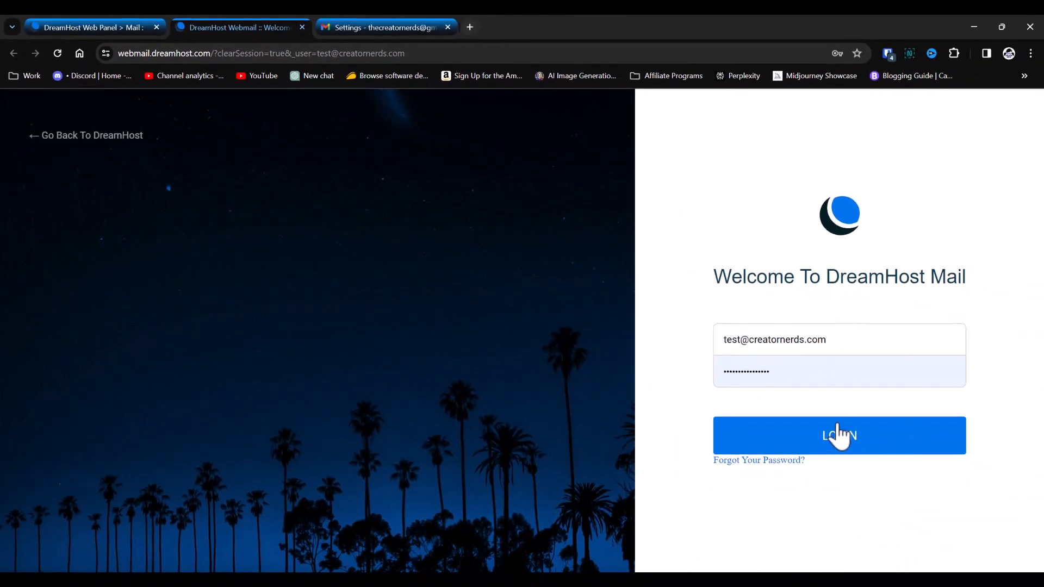
click(913, 478)
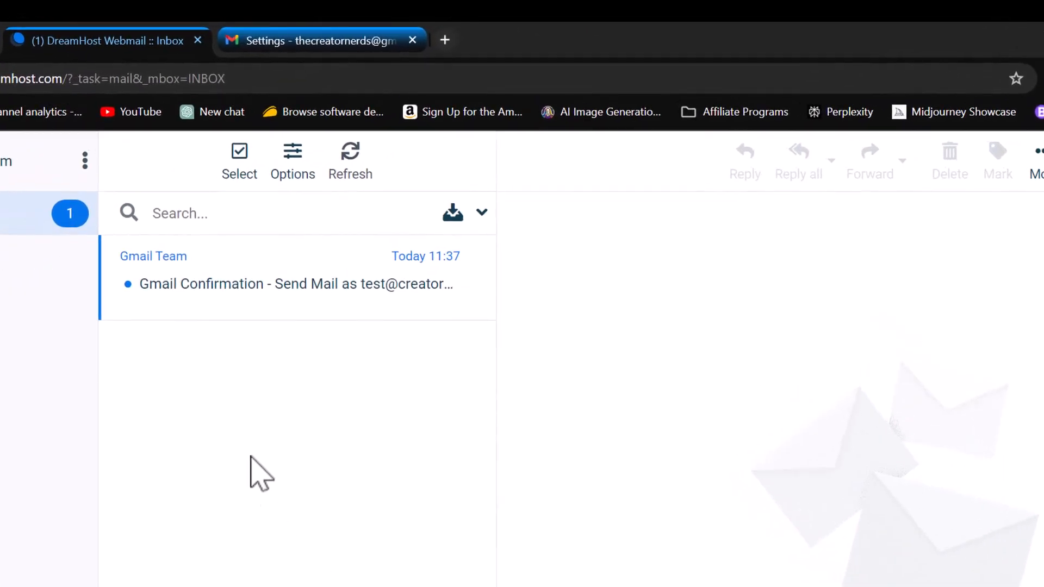
click(287, 291)
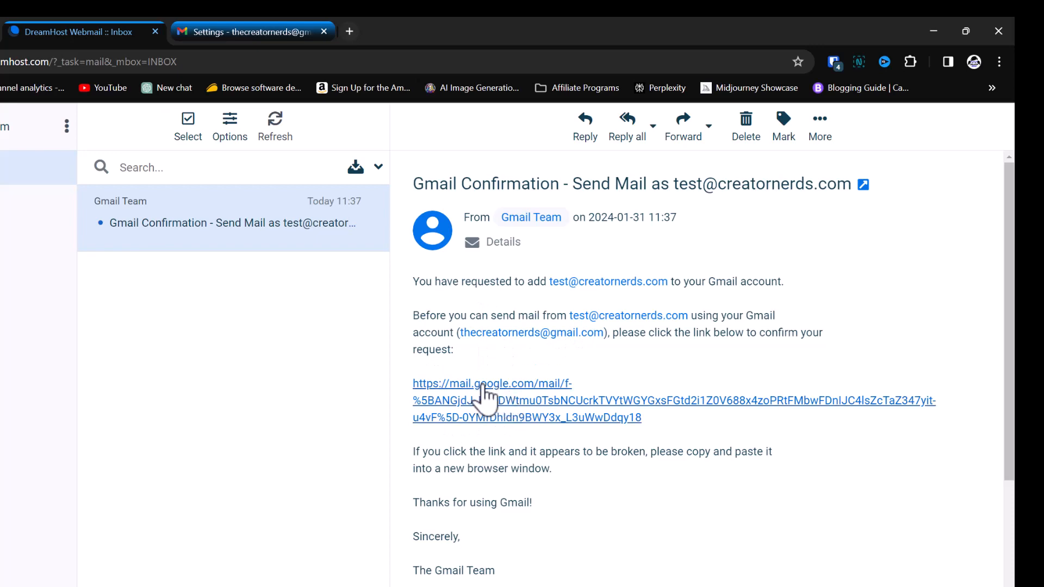
click(527, 408)
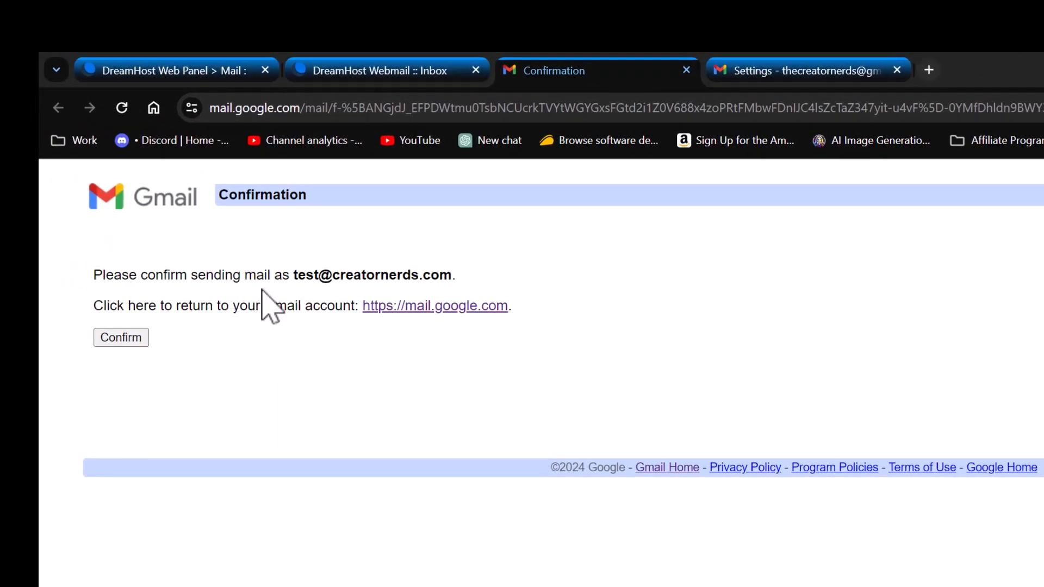
- Confirm sending as the DreamHost address, close the setup window, and review the Accounts and Import listing
click(126, 338)
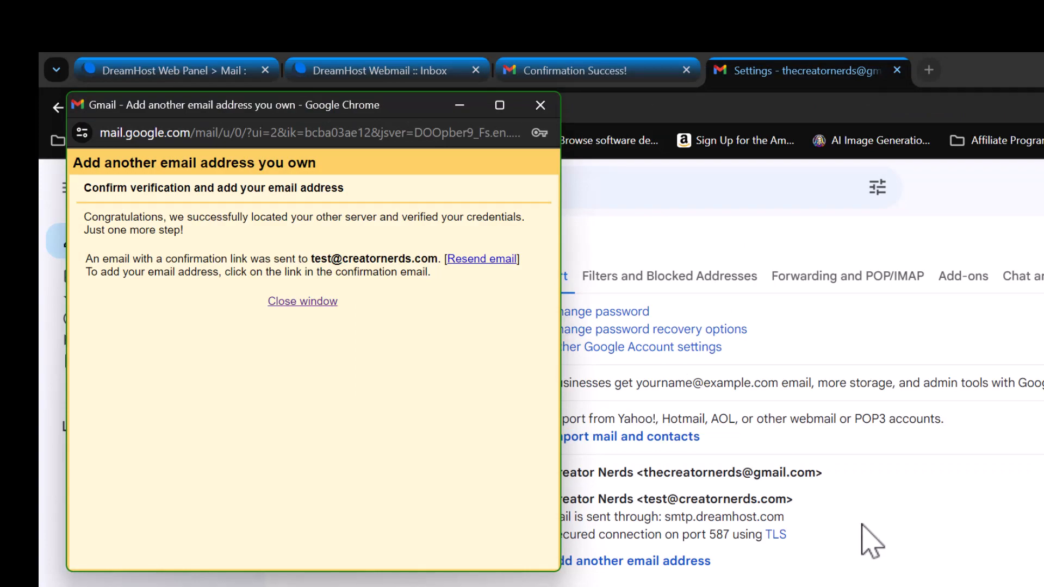
click(295, 300)
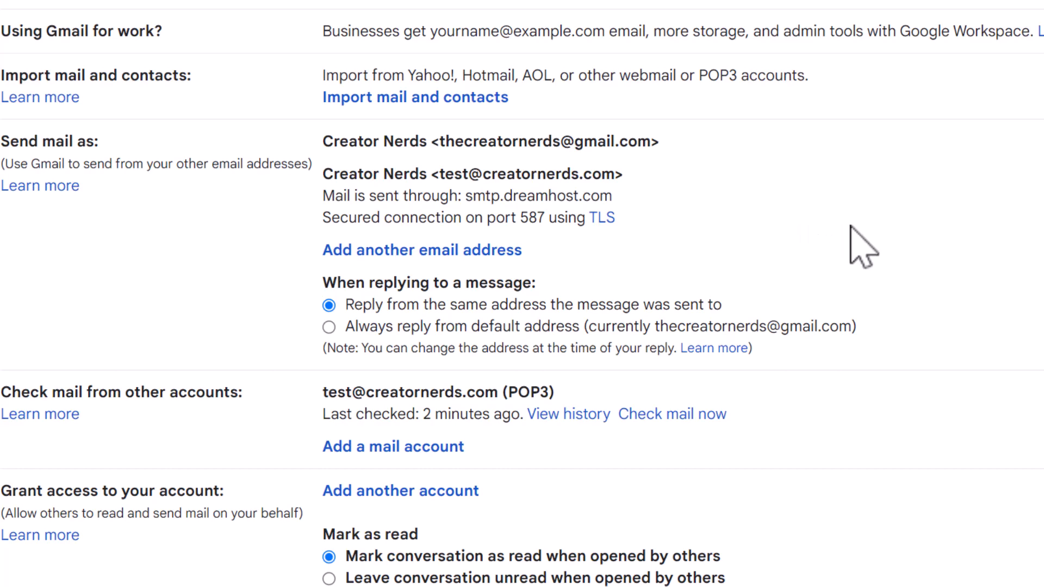
scroll(435, 299, down, 2)
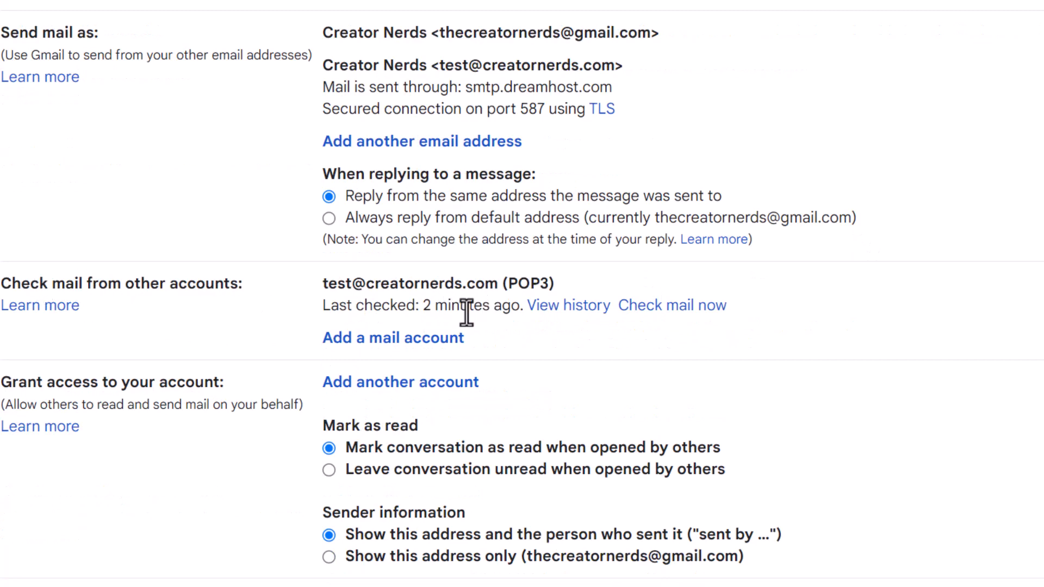
scroll(867, 350, down, 2)
scroll(867, 351, up, 5)
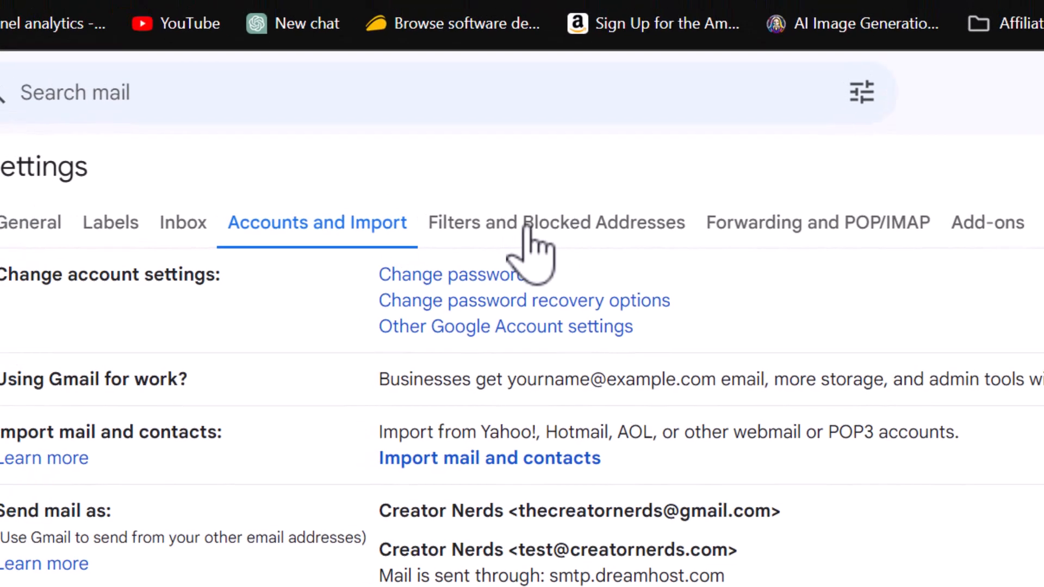
- Start a new filter matching mail sent to the DreamHost test address
click(495, 207)
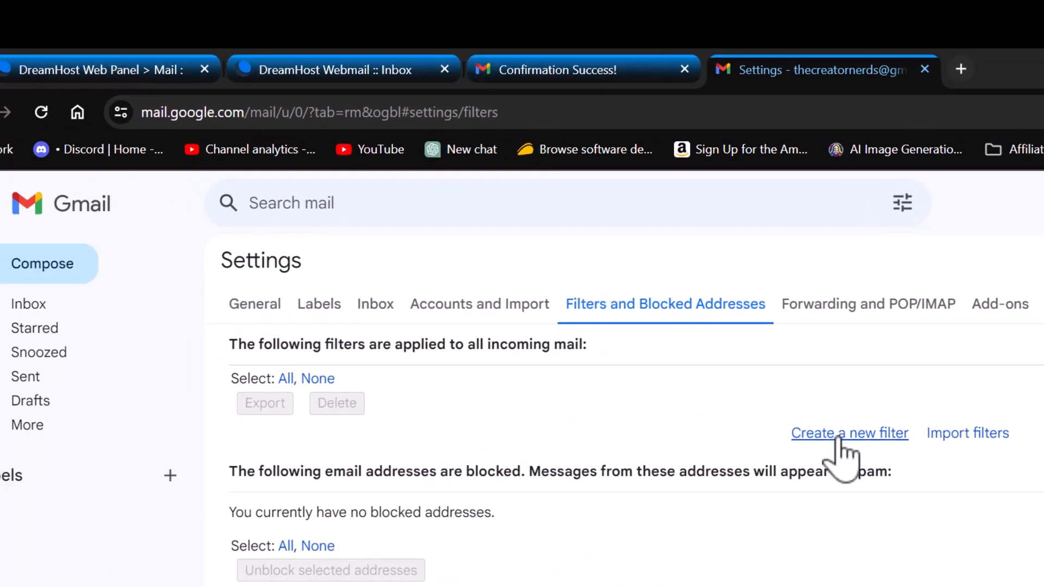
click(838, 439)
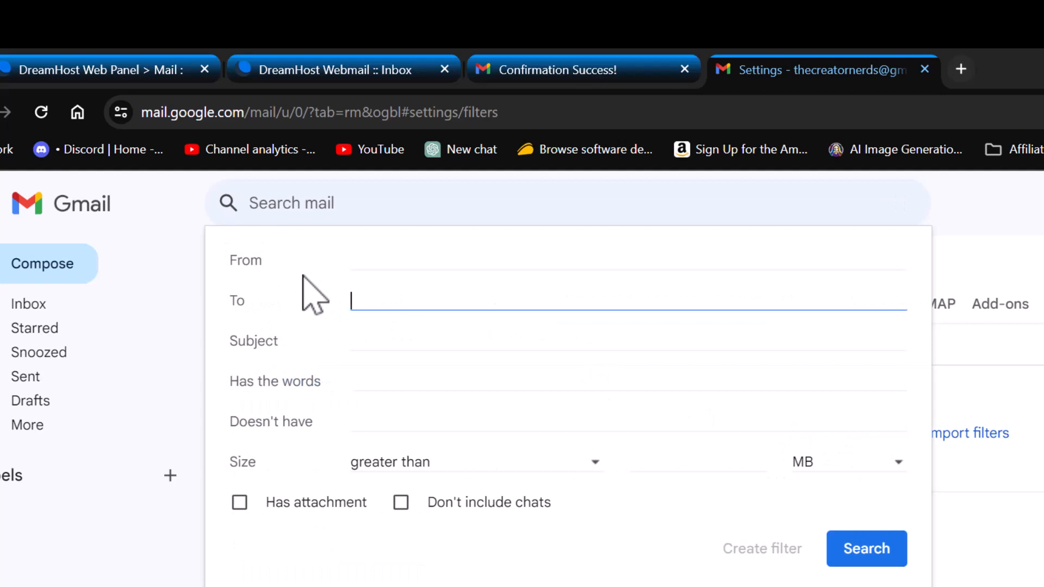
text(test)
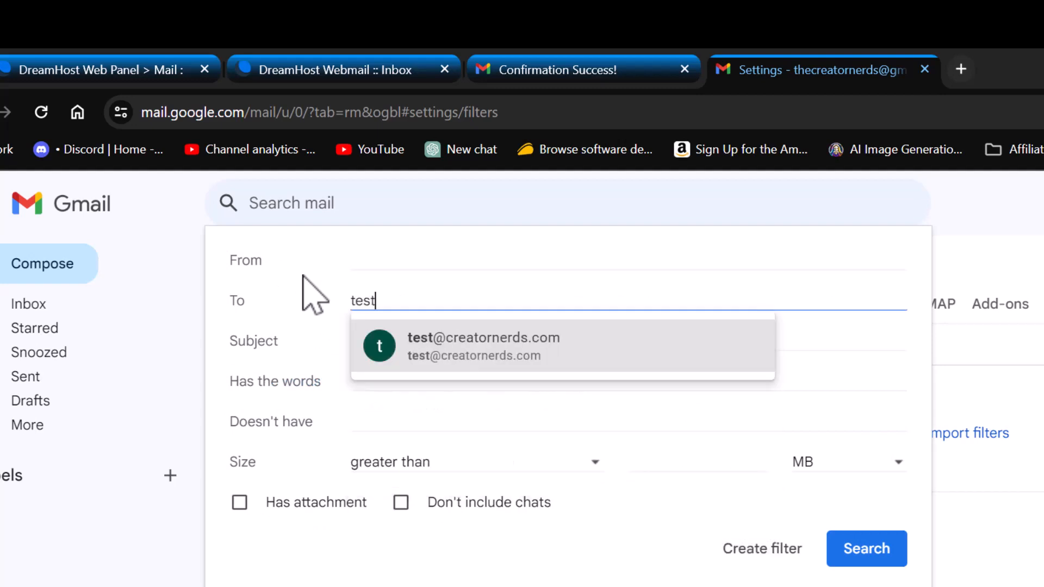
click(451, 340)
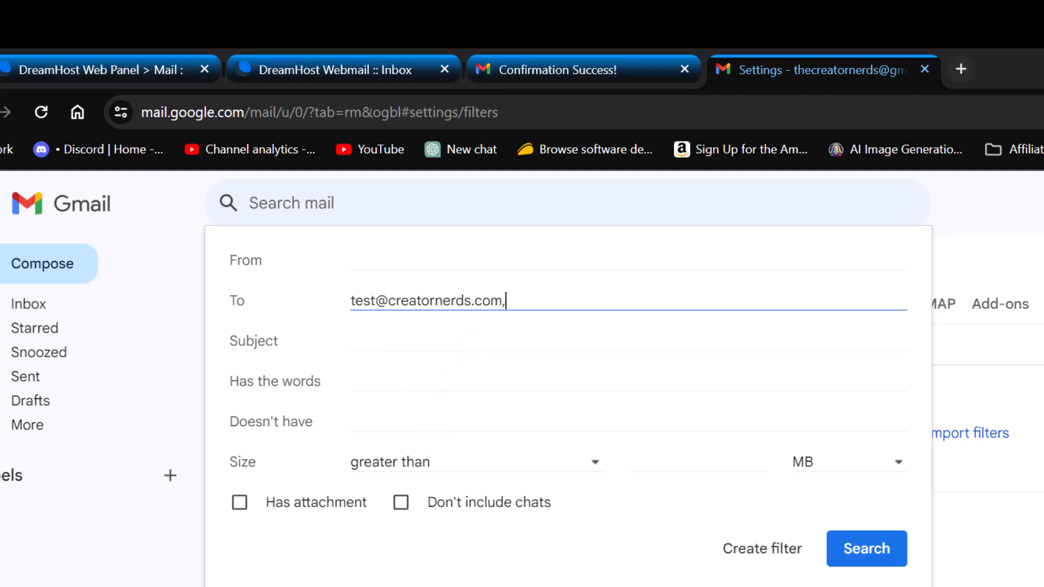
click(758, 560)
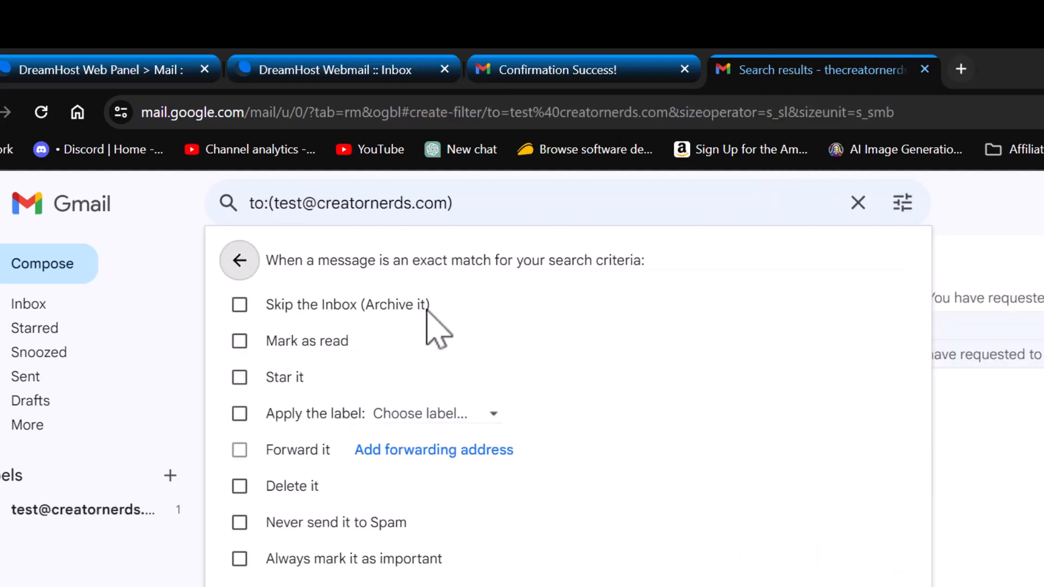
- Make the filter skip the inbox and apply the address label, including 3 existing conversations, and save it
click(239, 306)
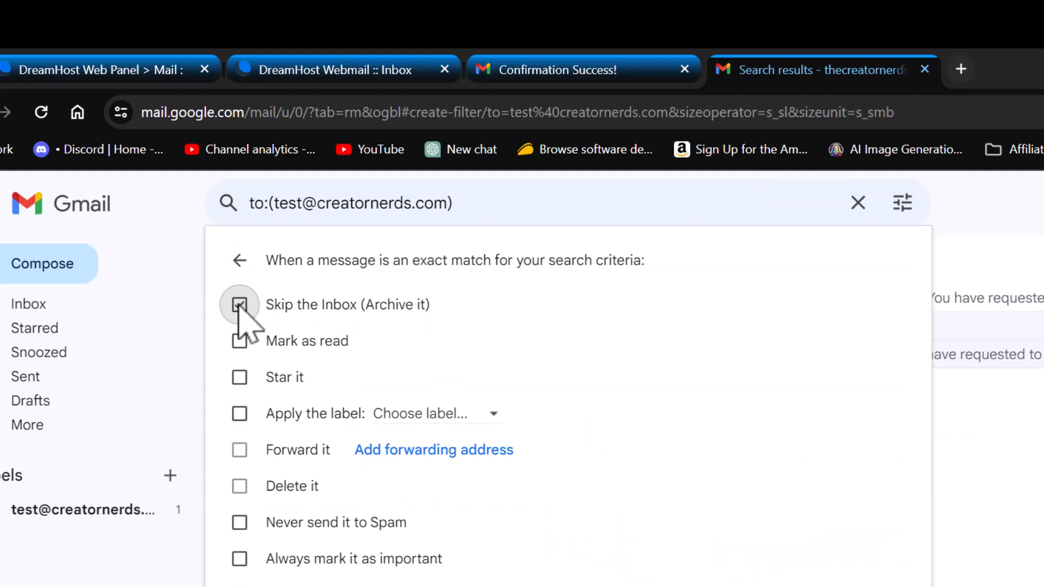
click(240, 414)
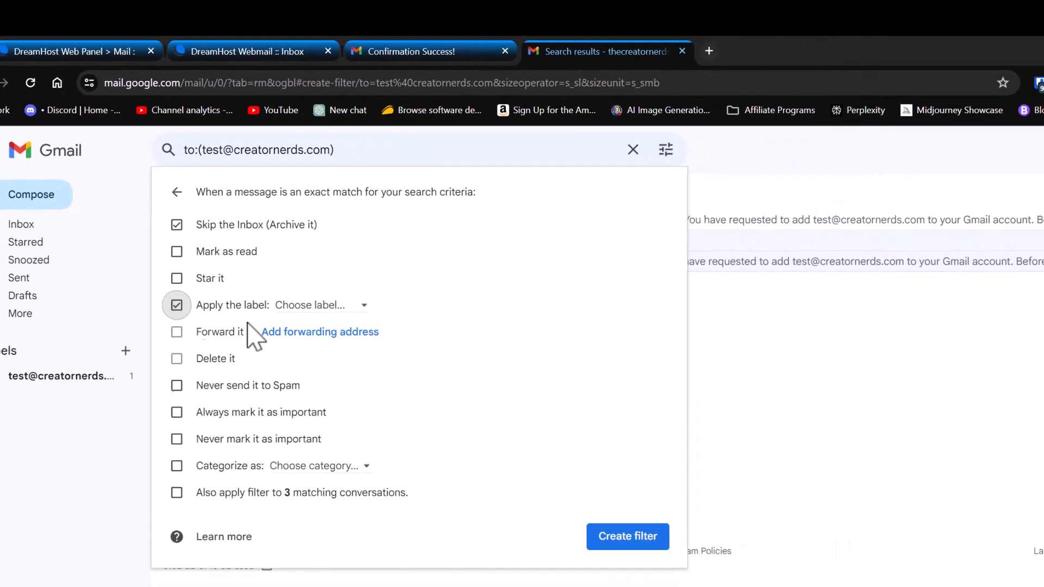
click(367, 315)
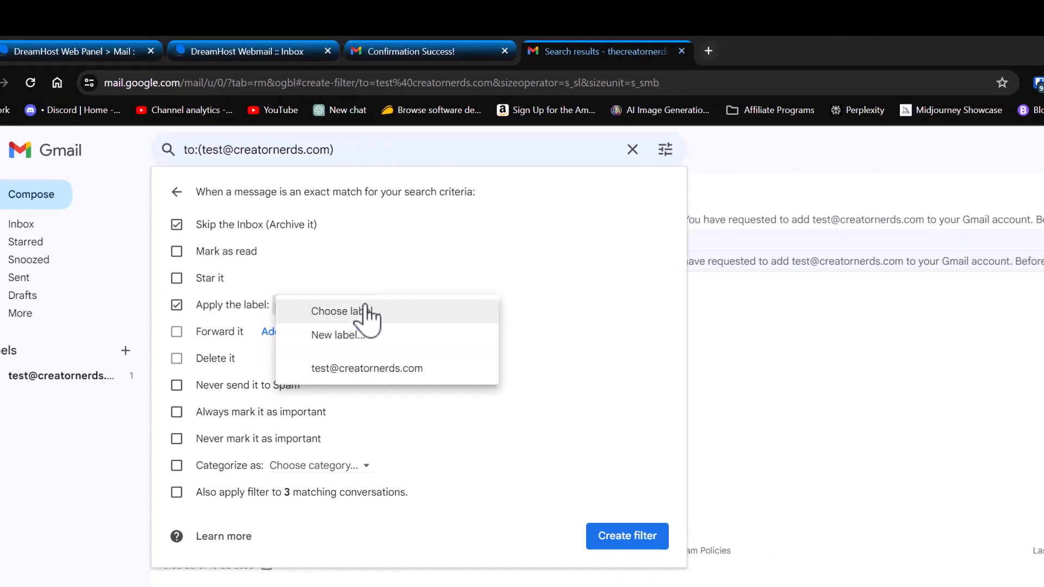
click(361, 376)
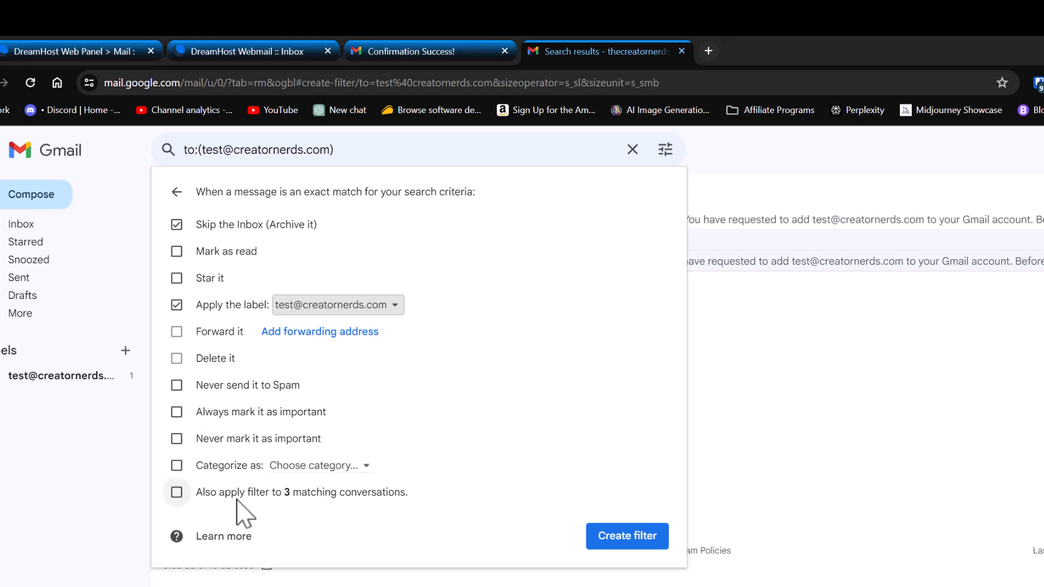
click(176, 492)
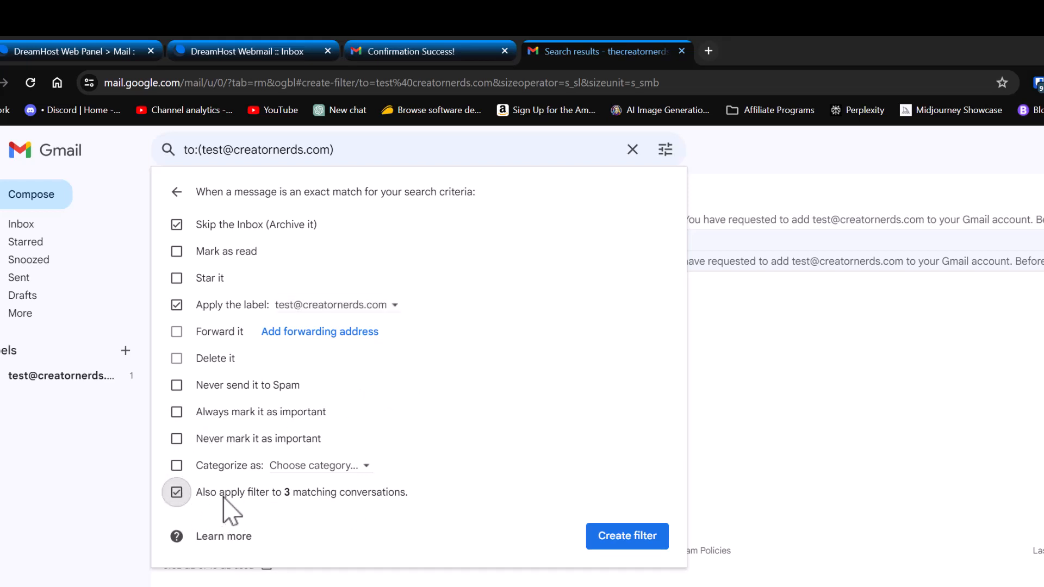
click(643, 542)
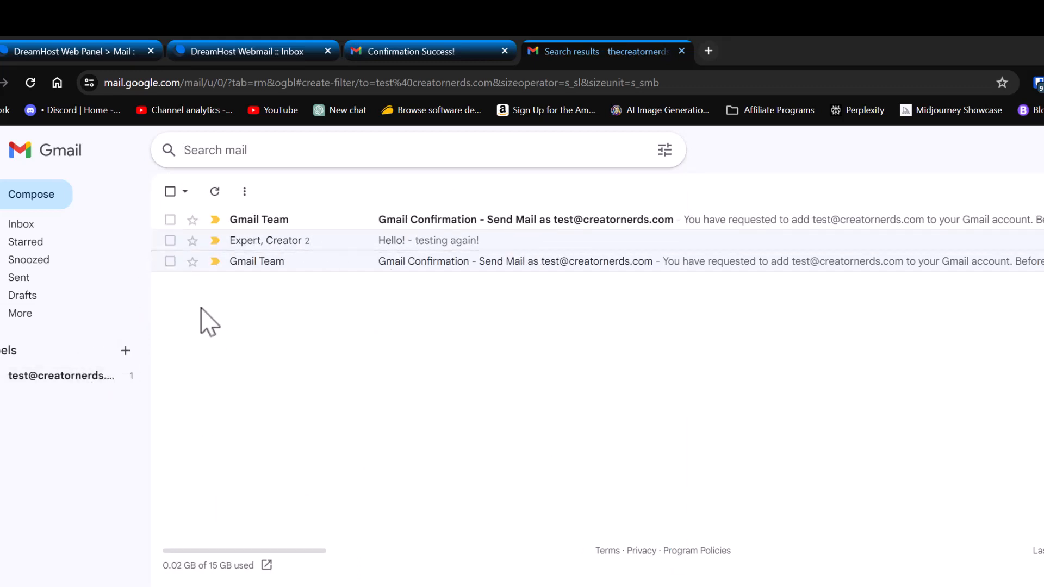
click(422, 220)
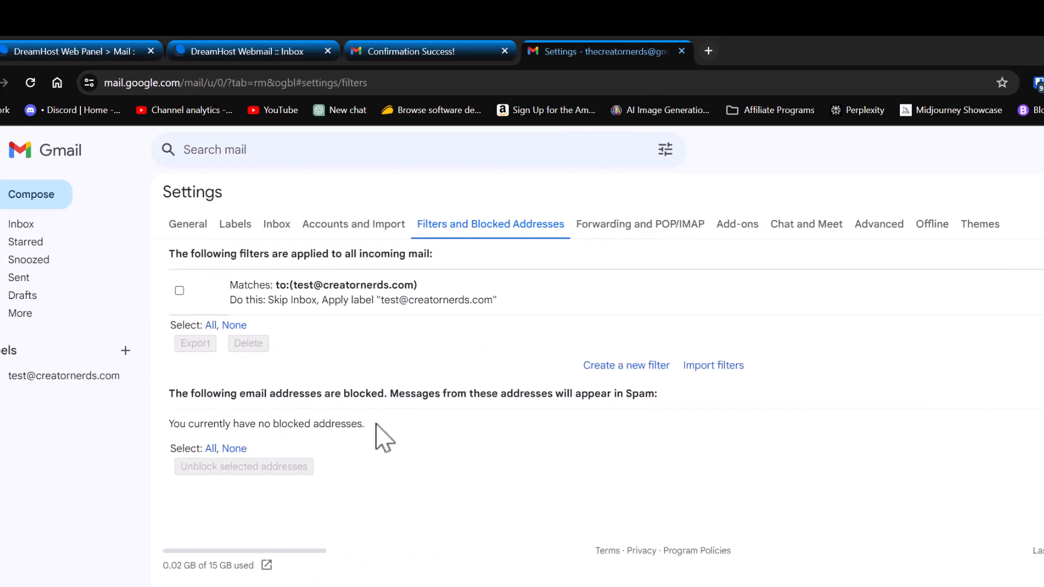
click(73, 243)
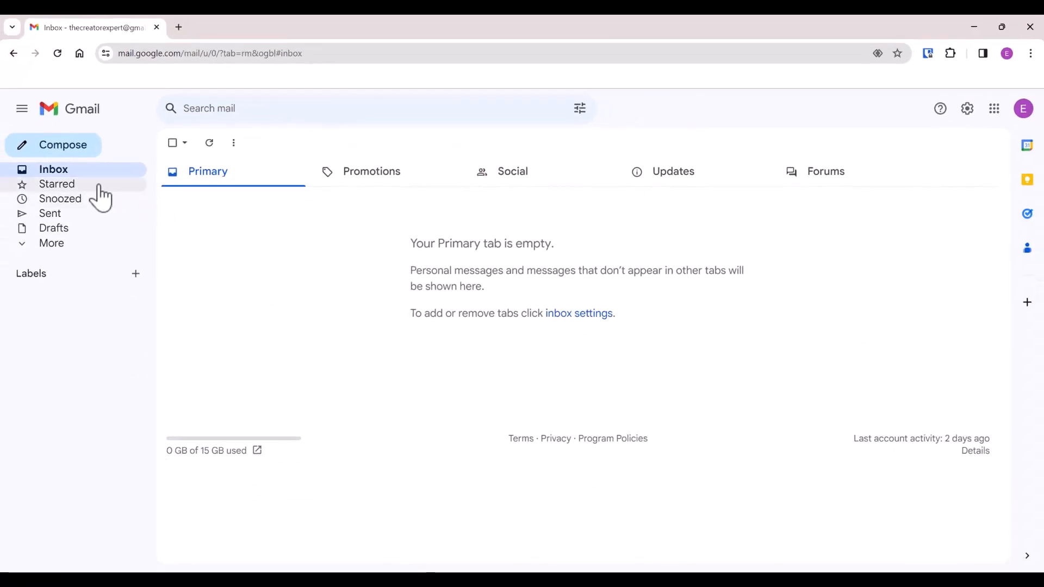
- Email the DreamHost address from the second account with subject 'HI!!' and body 'testing'
click(71, 162)
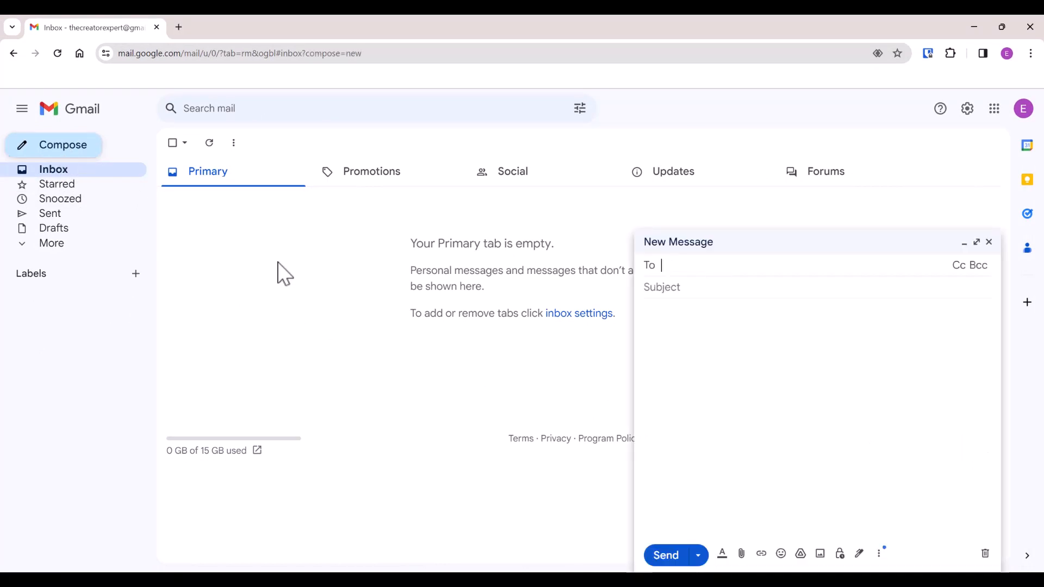
text(tes)
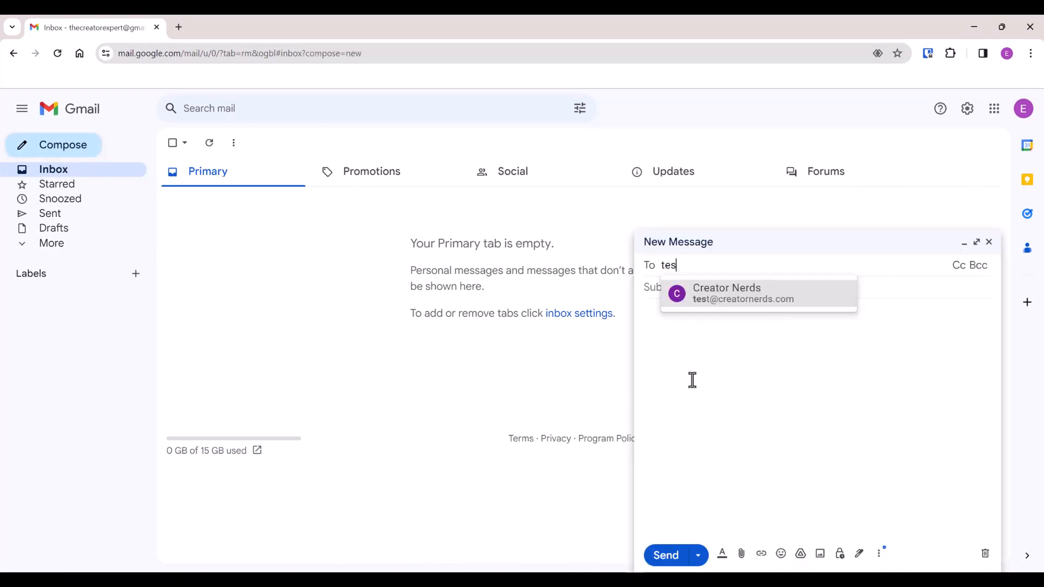
key(Return)
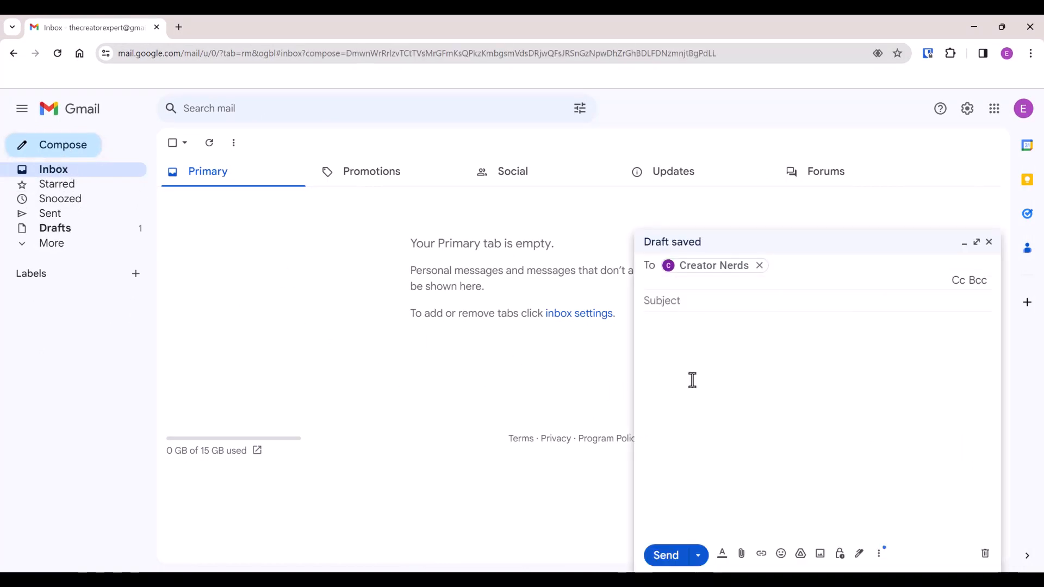
key(Tab)
text(HI)
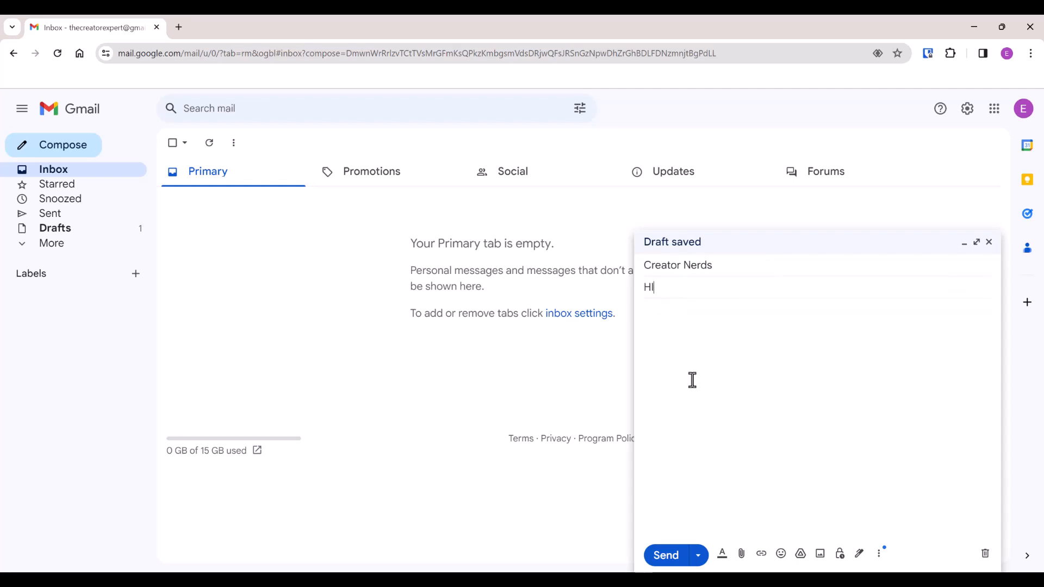
text(!!)
key(Tab)
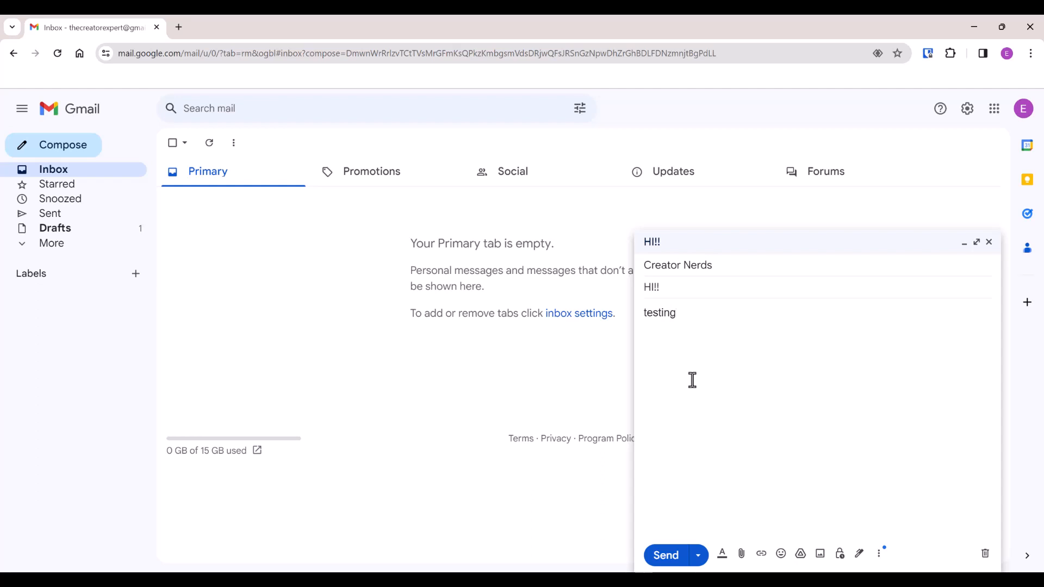
click(668, 557)
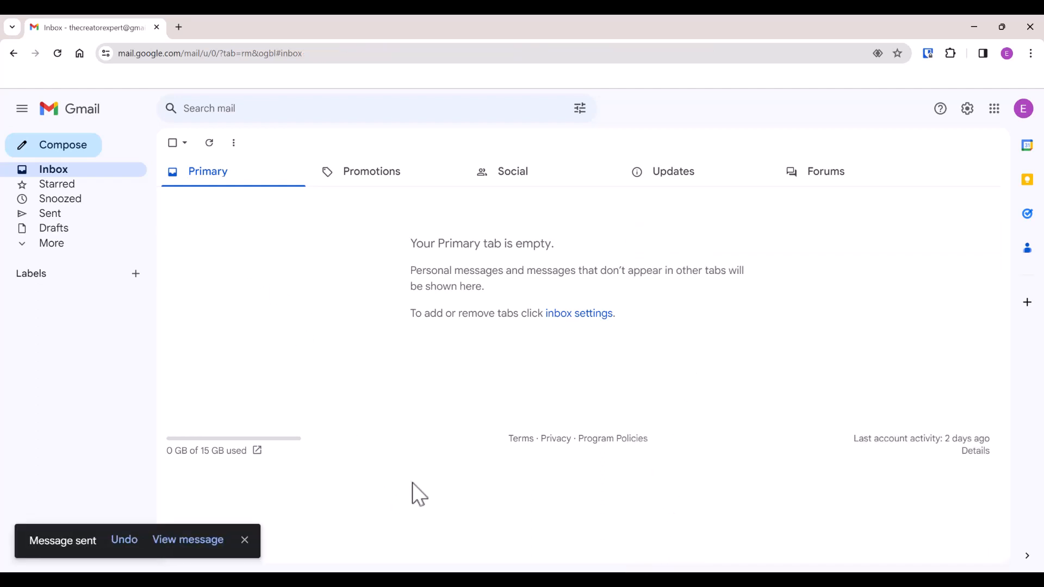
click(244, 540)
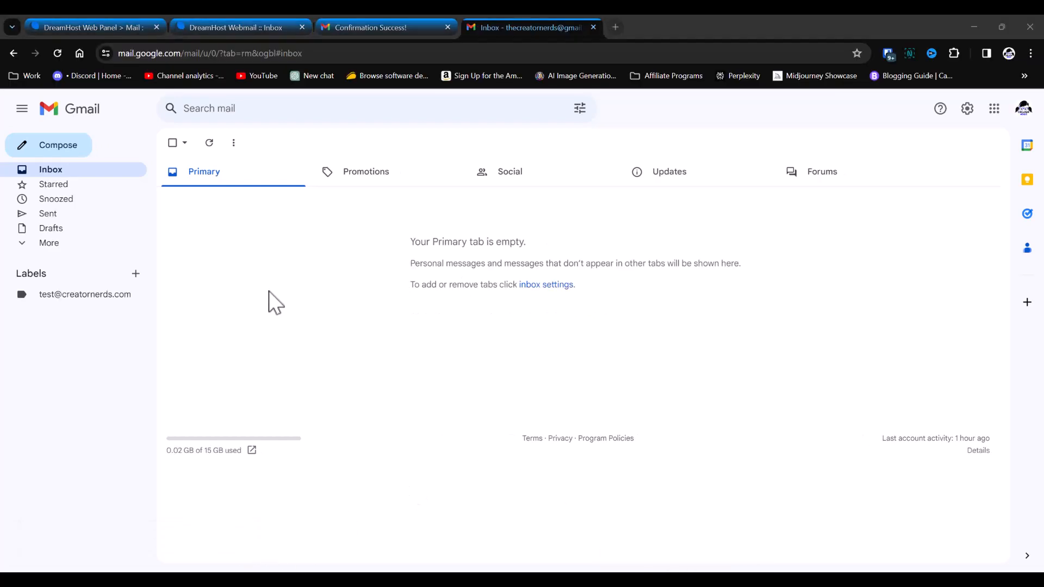
- Reload Gmail, then check that 'HI!!' has arrived in the DreamHost Webmail inbox
click(59, 54)
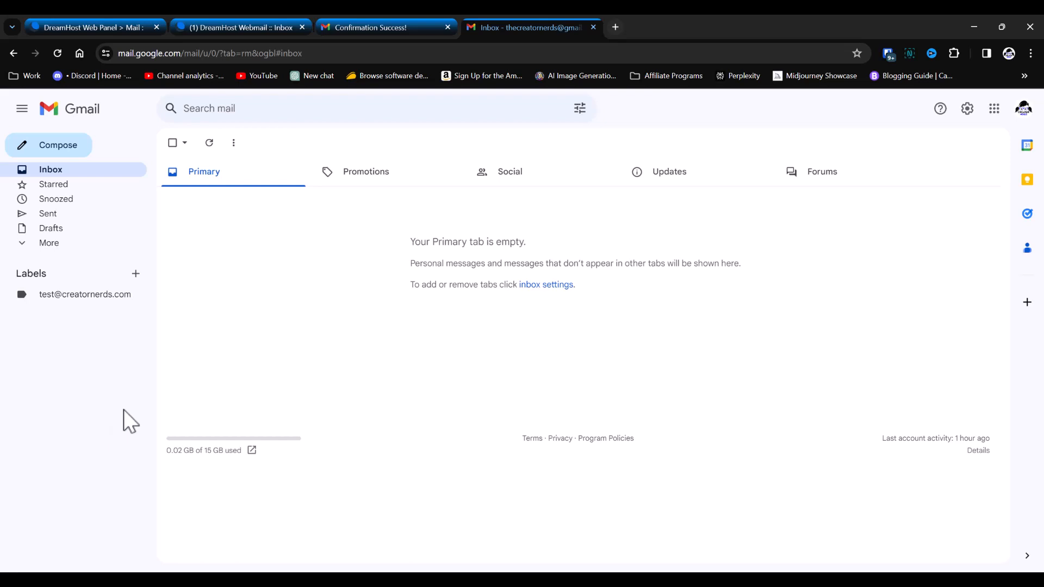
click(201, 30)
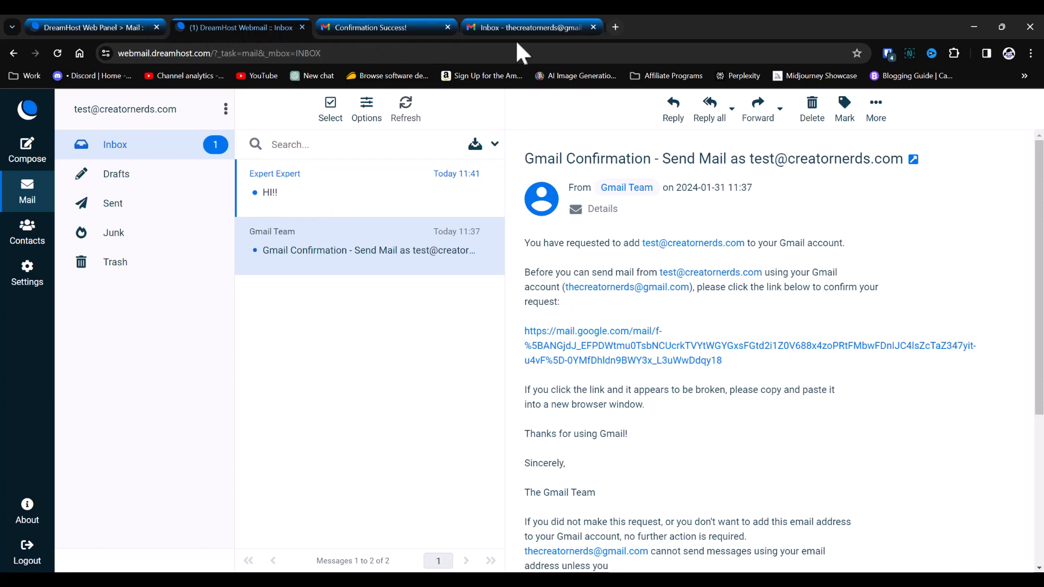
- Go back to Gmail, where the DreamHost address label shows one unread message
click(550, 35)
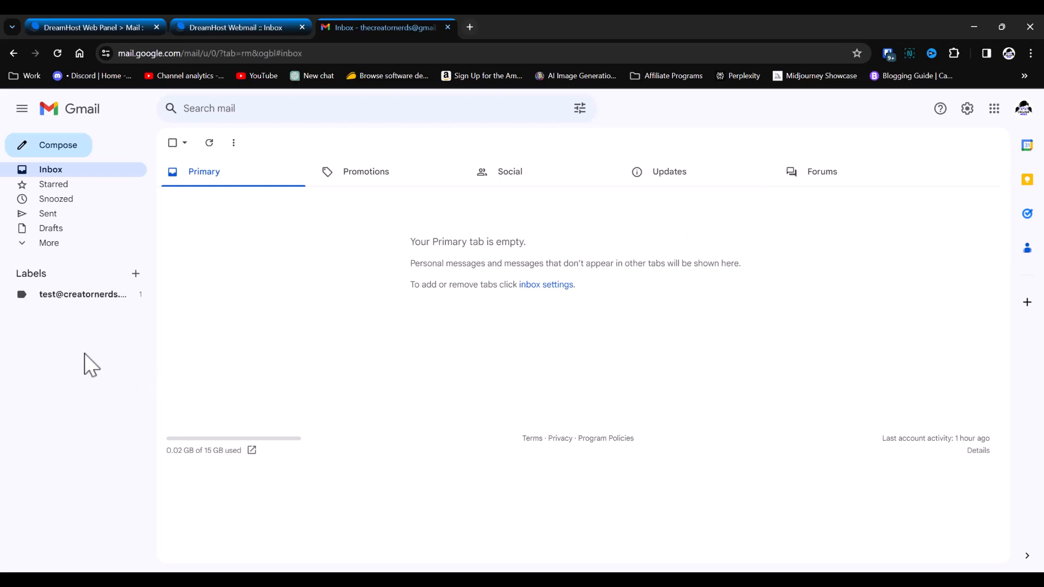
- Reply 'got it' to the HI!! message under the DreamHost address label
click(71, 297)
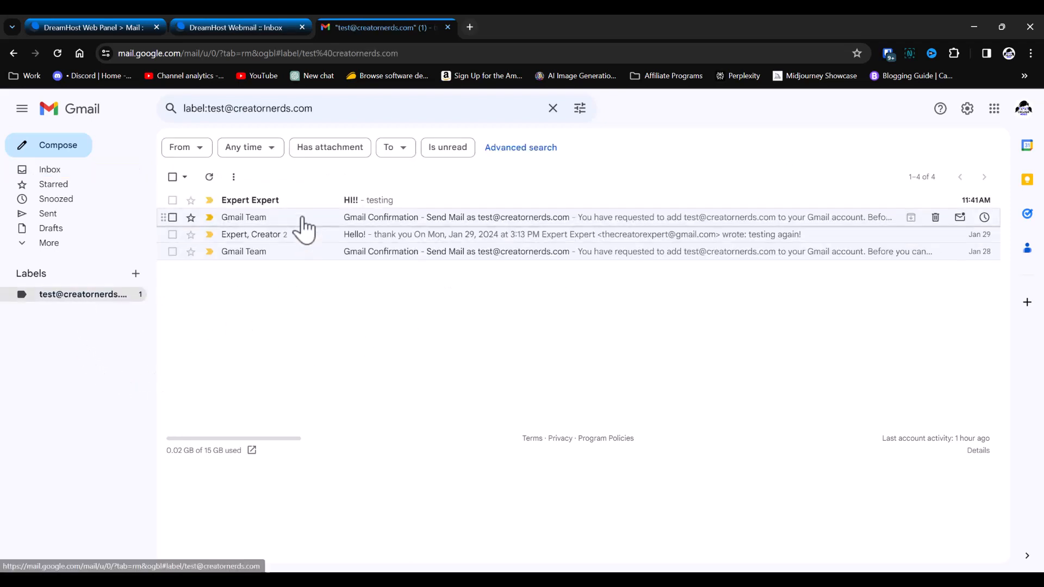
click(292, 204)
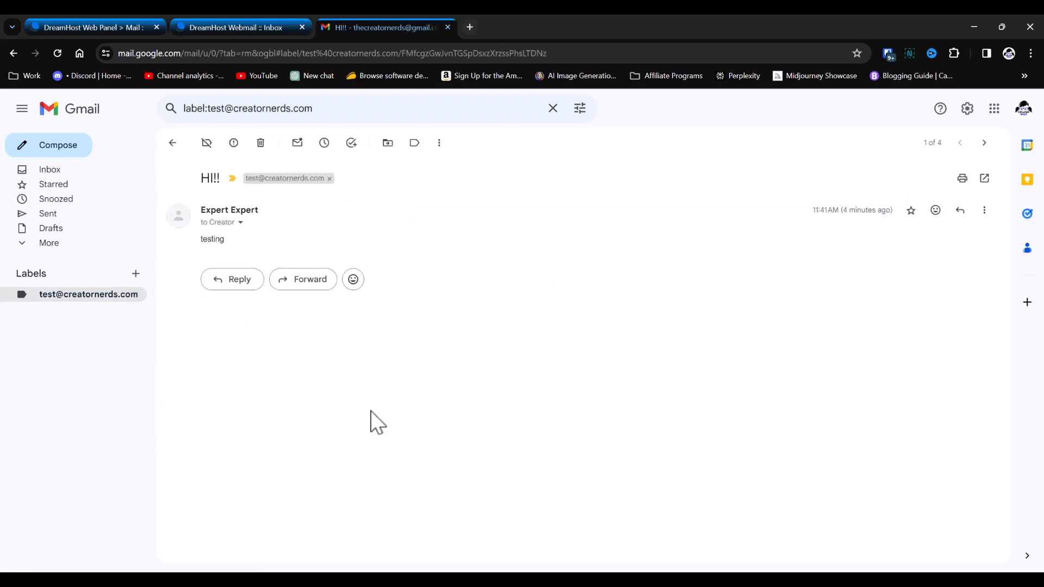
click(227, 282)
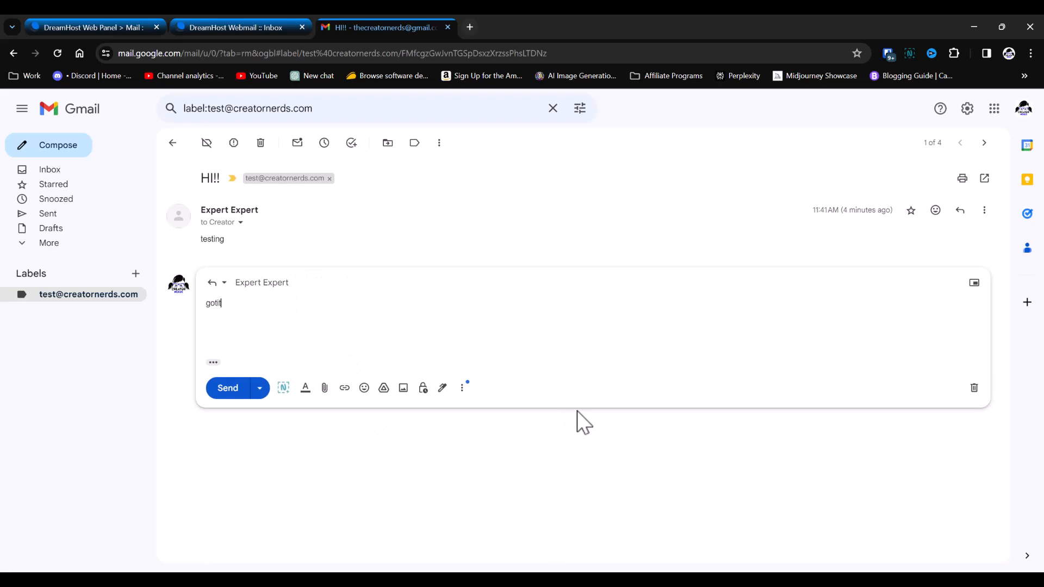
key(ctrl+Return)
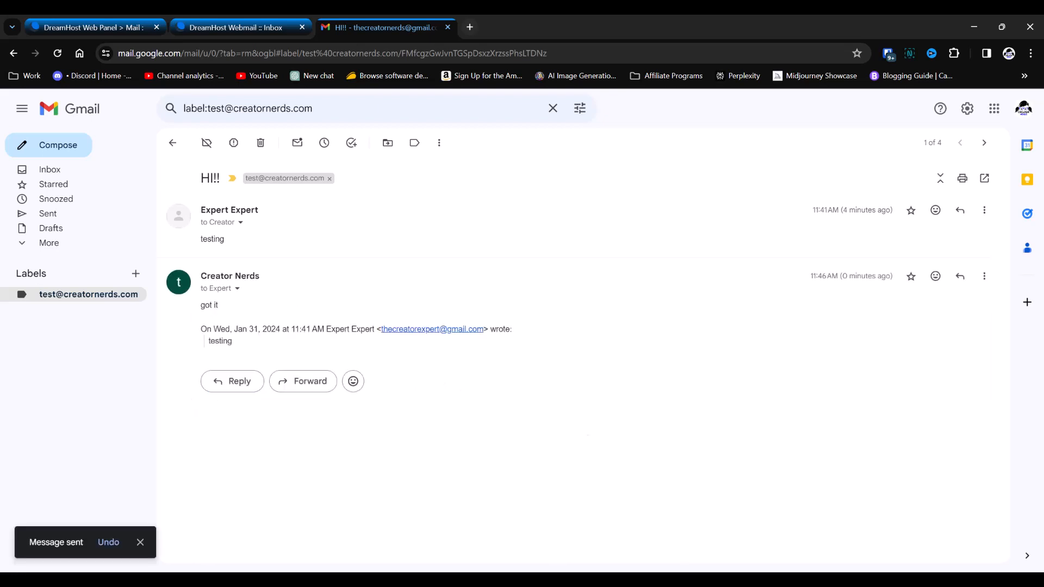
- Open the HI!! thread in the sending account to confirm the 'got it' reply arrived
click(791, 506)
click(49, 243)
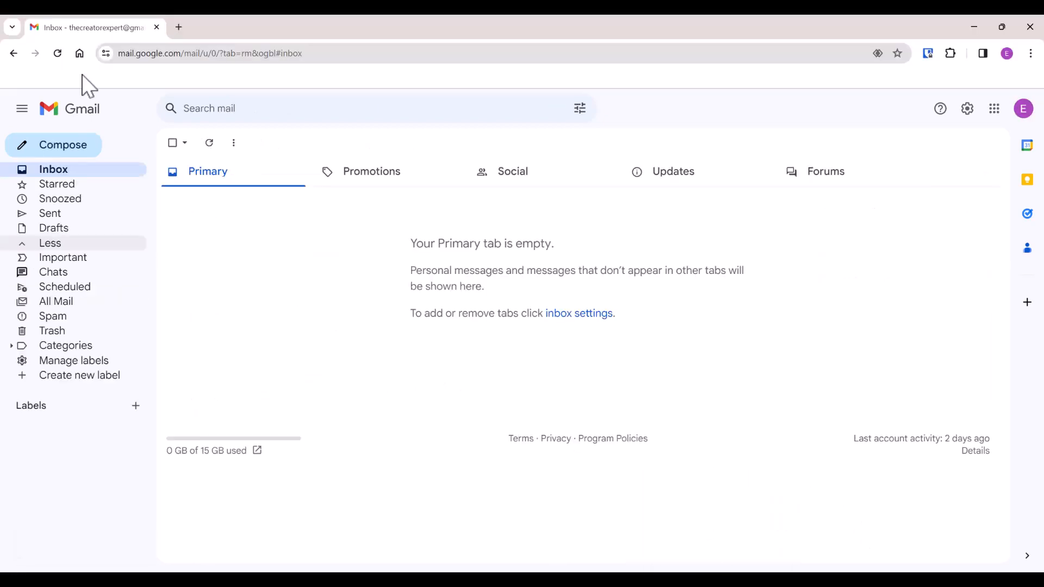
click(383, 197)
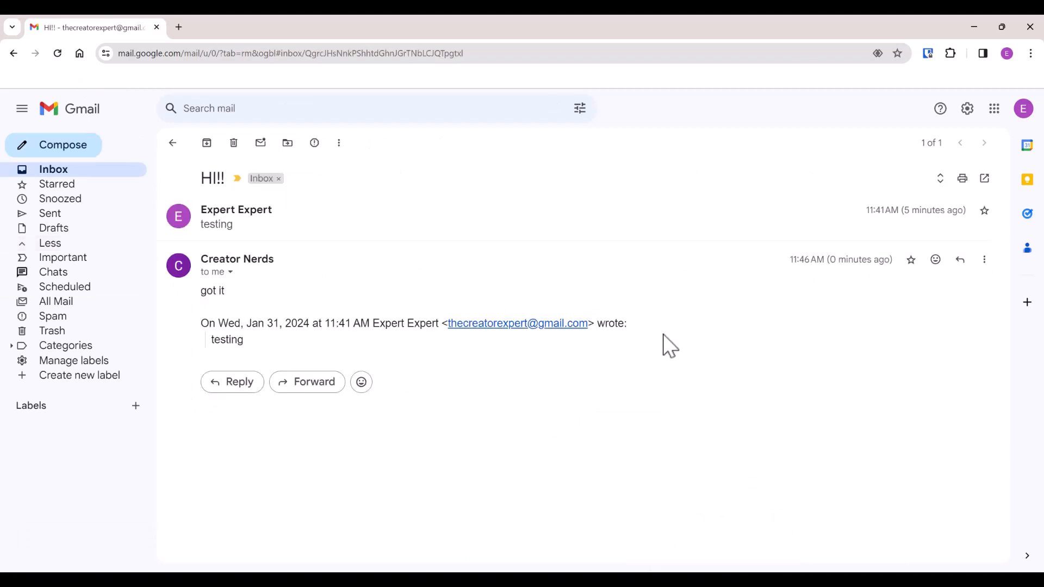